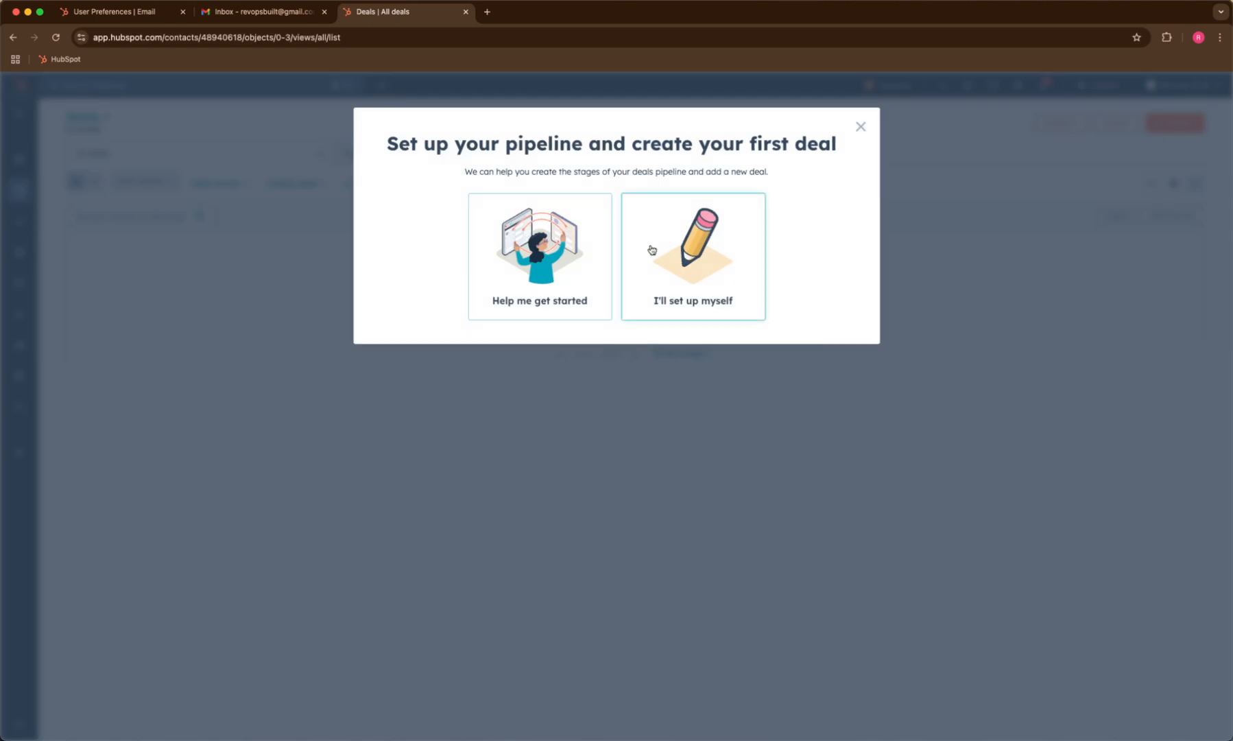
# Choose to set up the pipeline manually and name the new deal "Test Deal for Company ABC", keeping the Appointment Scheduled stage.
pyautogui.click(707, 257)
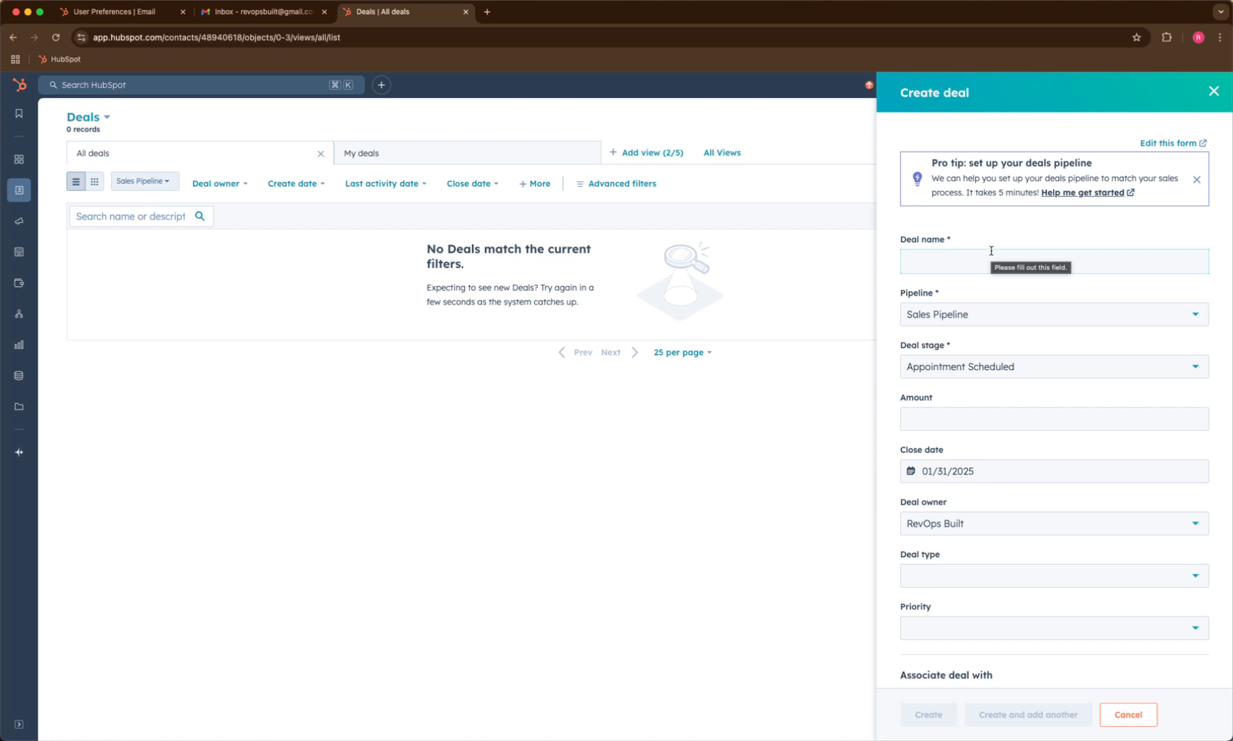
pyautogui.write('Test Deal for Company ABC')
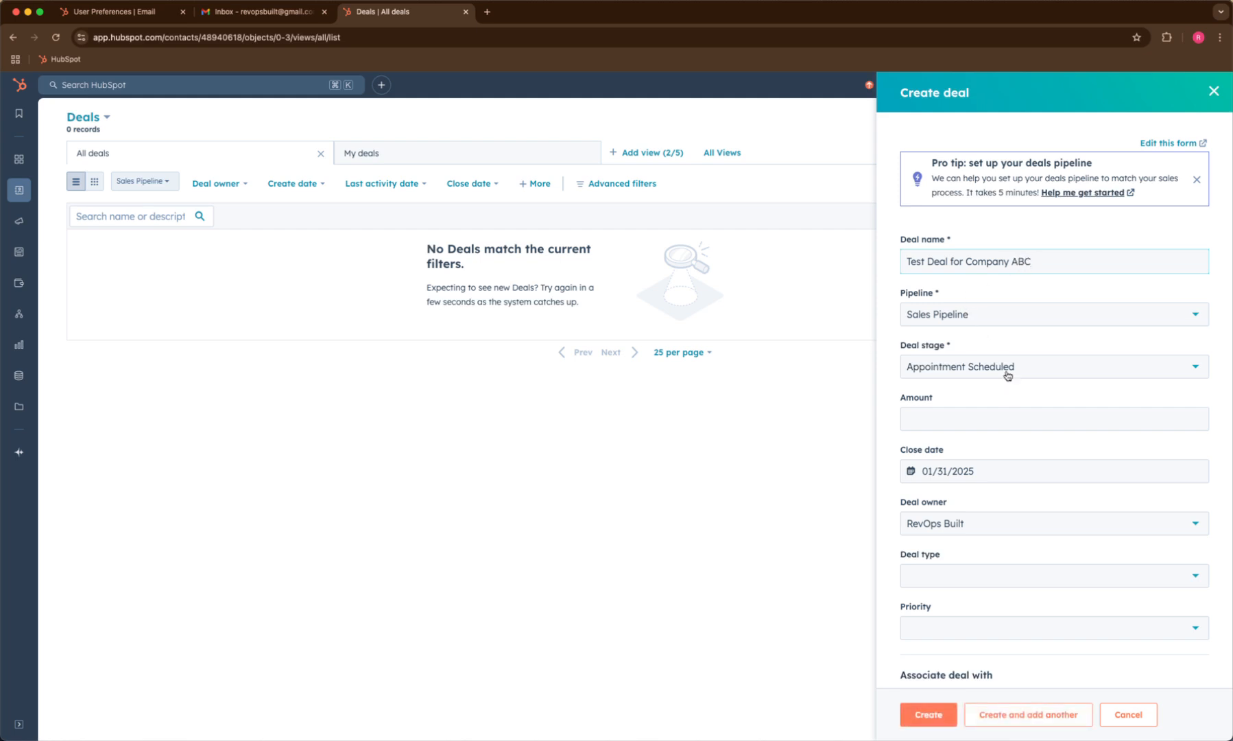
pyautogui.click(1007, 374)
pyautogui.scroll(-2, 1026, 506)
pyautogui.scroll(2, 1027, 506)
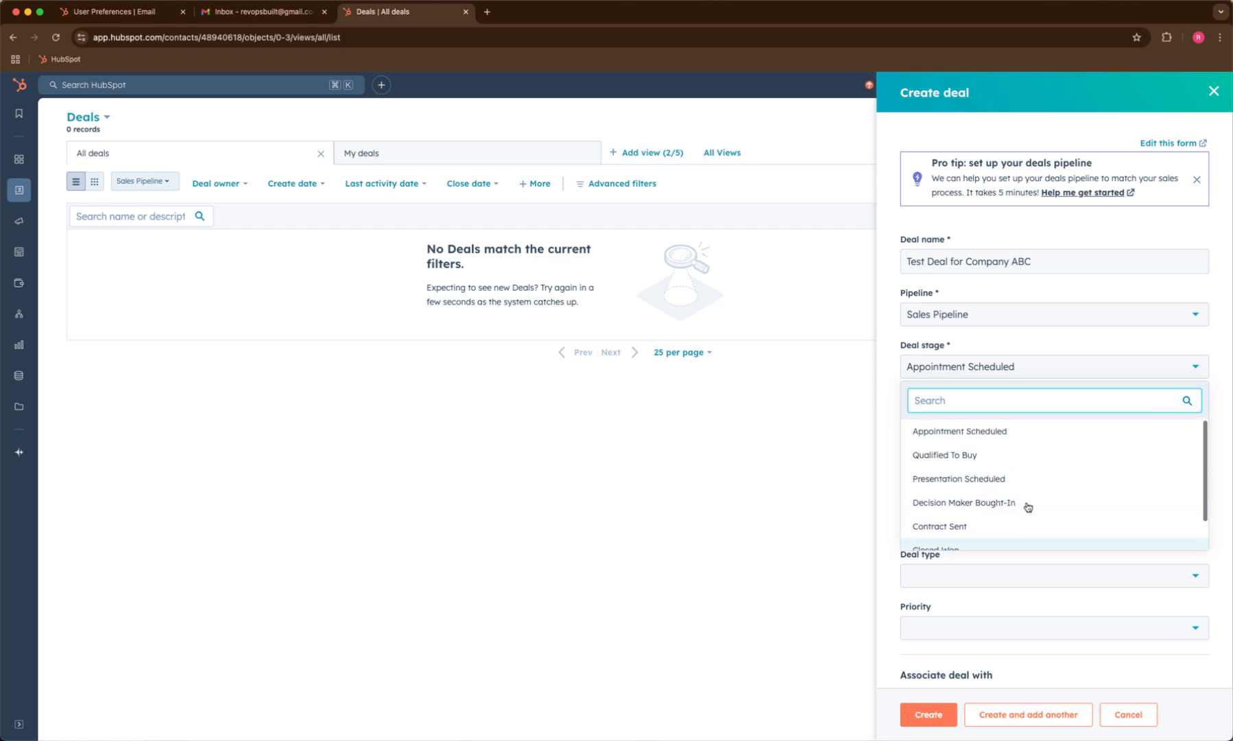
pyautogui.scroll(-2, 1014, 454)
pyautogui.scroll(2, 1009, 447)
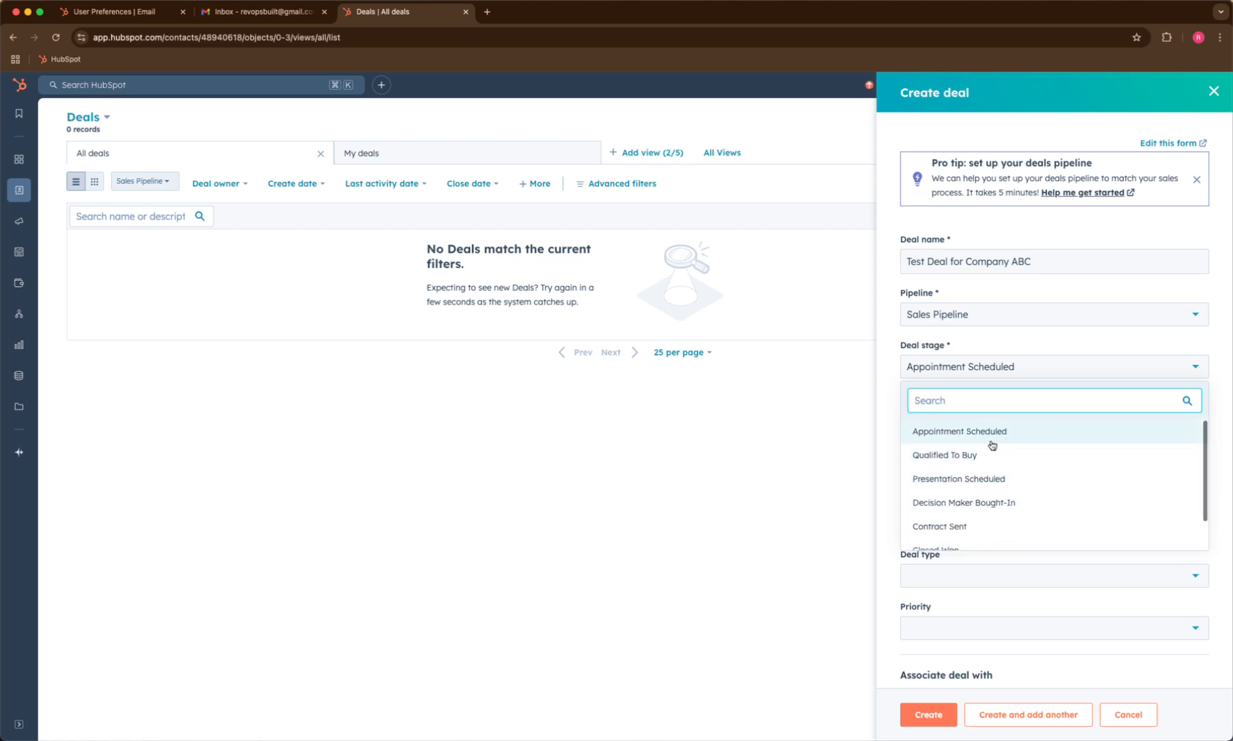
pyautogui.scroll(-1, 1005, 444)
pyautogui.scroll(1, 1005, 444)
pyautogui.click(1034, 439)
# Set the deal amount to 50000 and its close date to 02/28/2025.
pyautogui.click(964, 422)
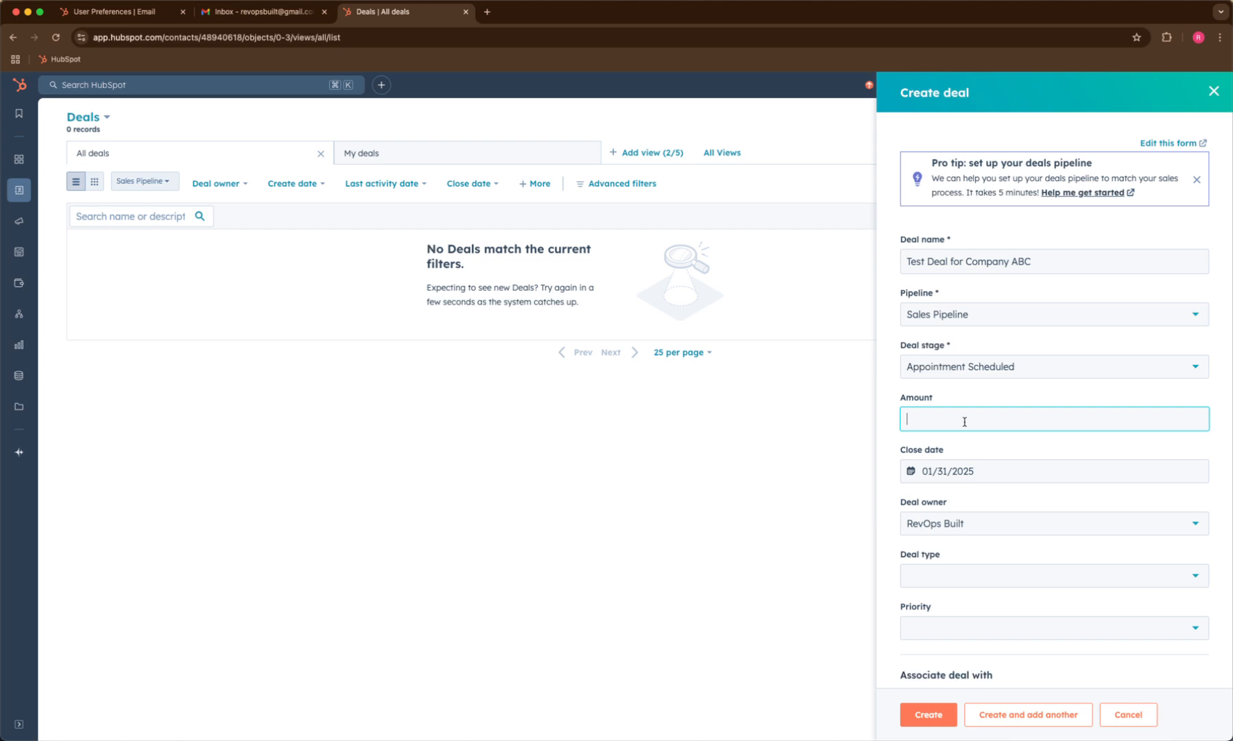
pyautogui.write('50,')
pyautogui.write('00')
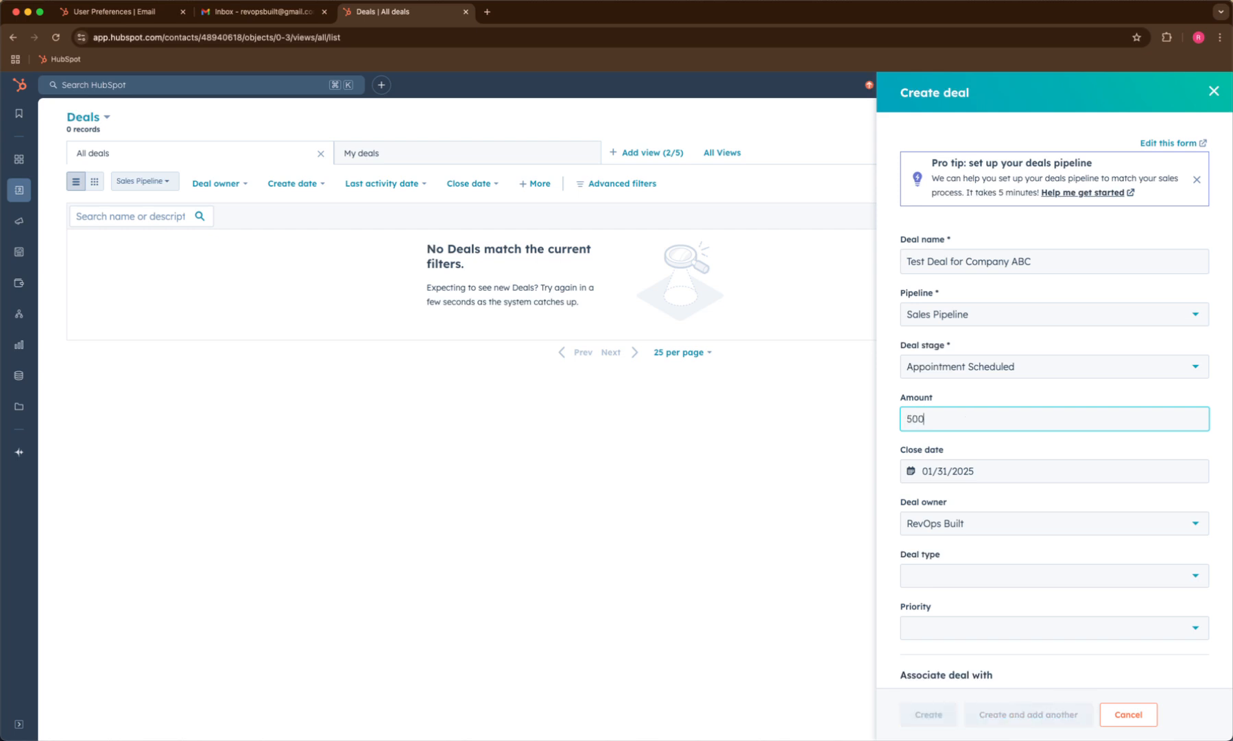
pyautogui.write('0')
pyautogui.scroll(-2, 975, 463)
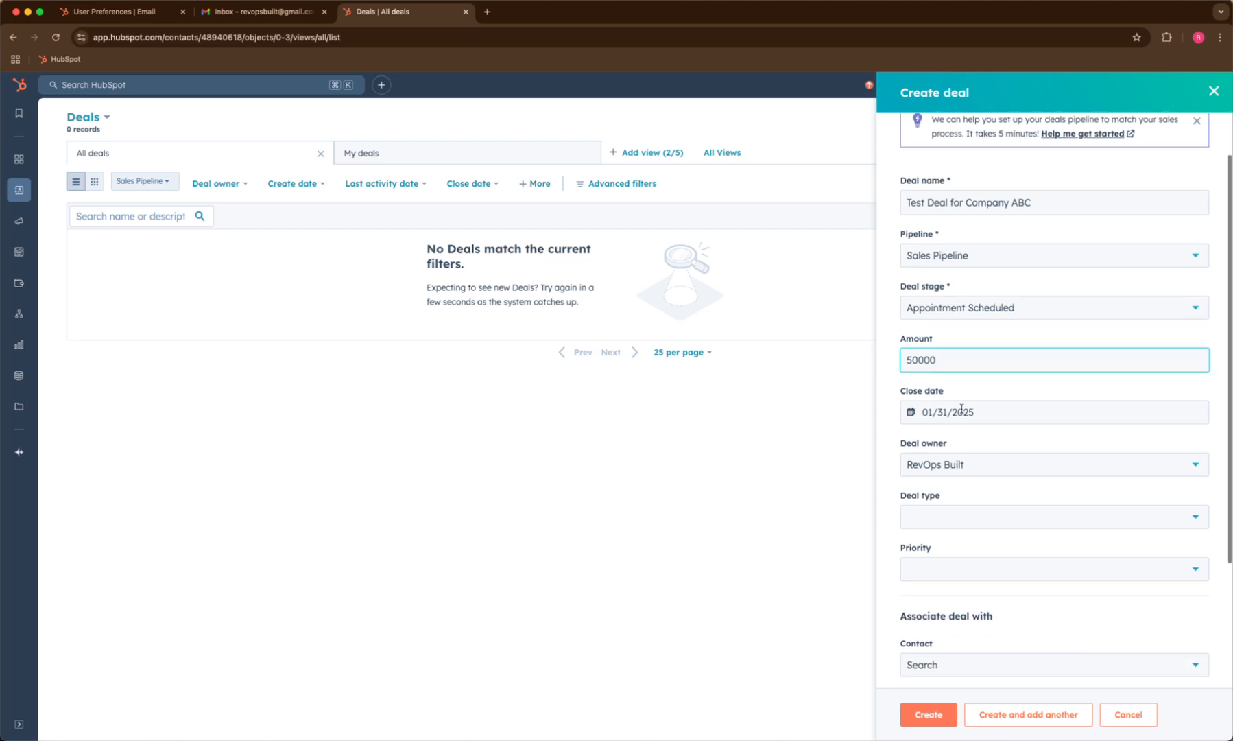
pyautogui.click(964, 411)
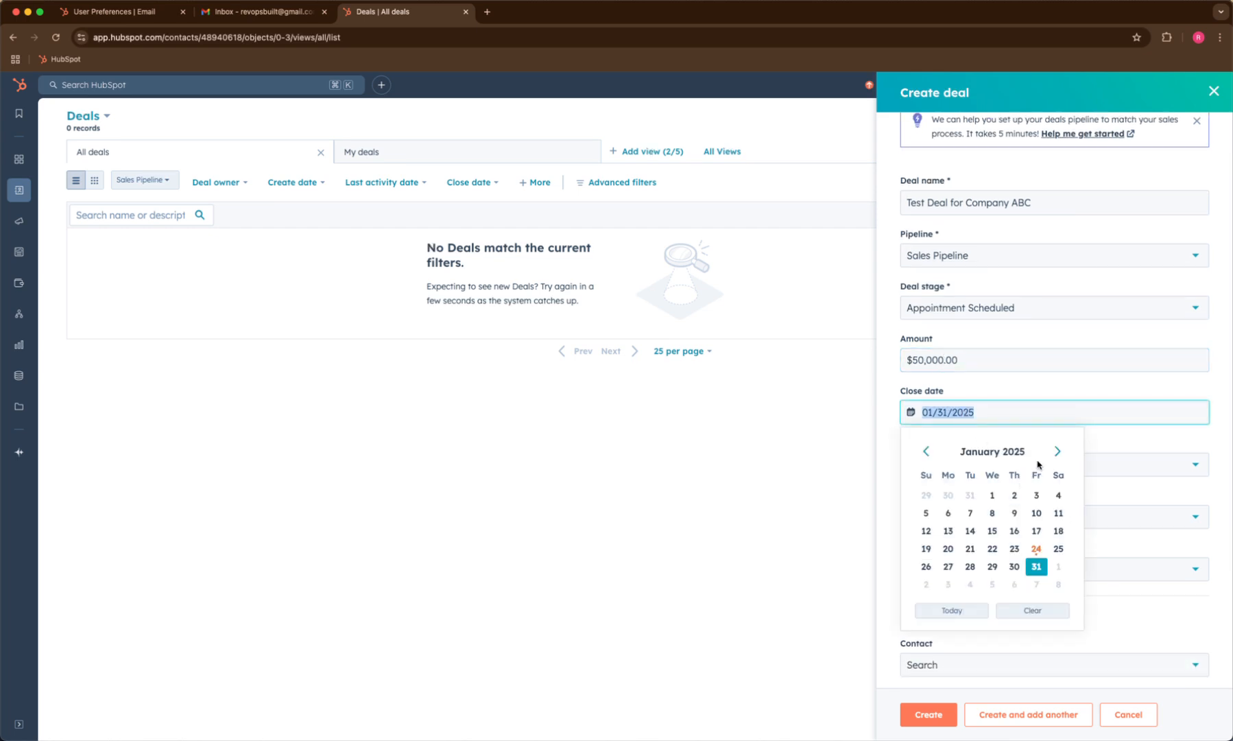
pyautogui.click(1057, 451)
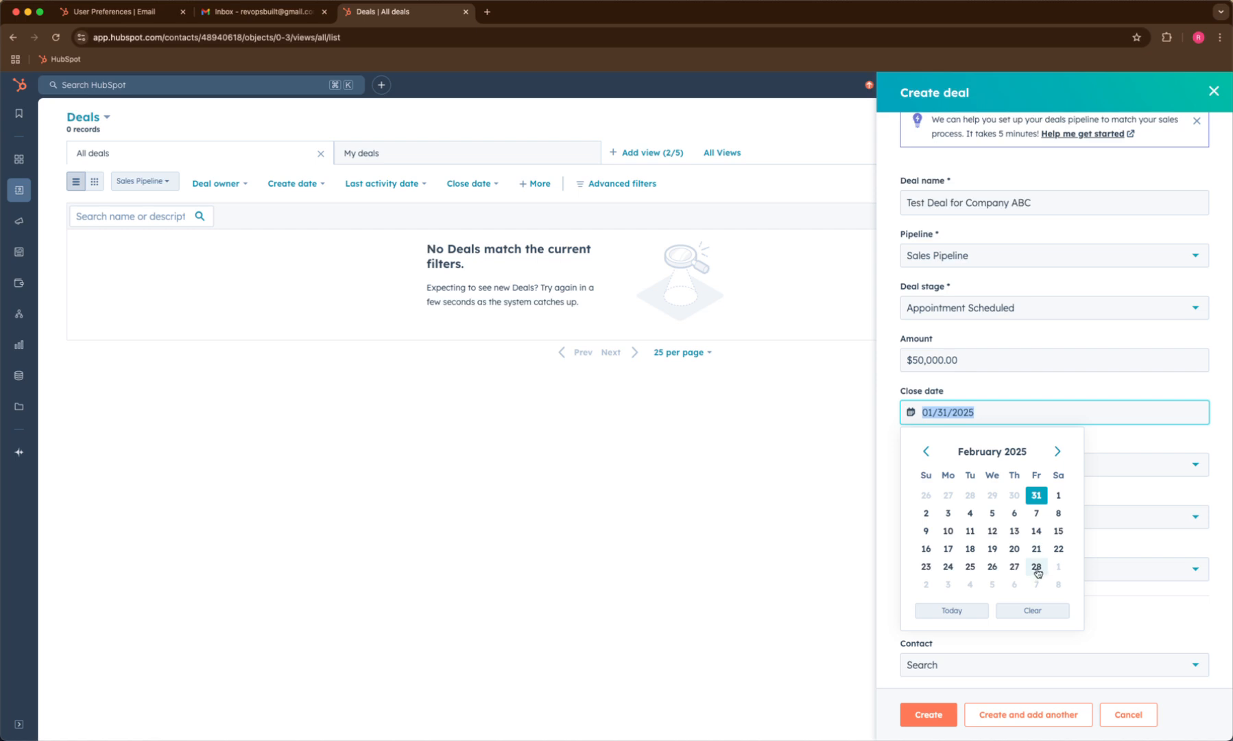
pyautogui.click(1036, 566)
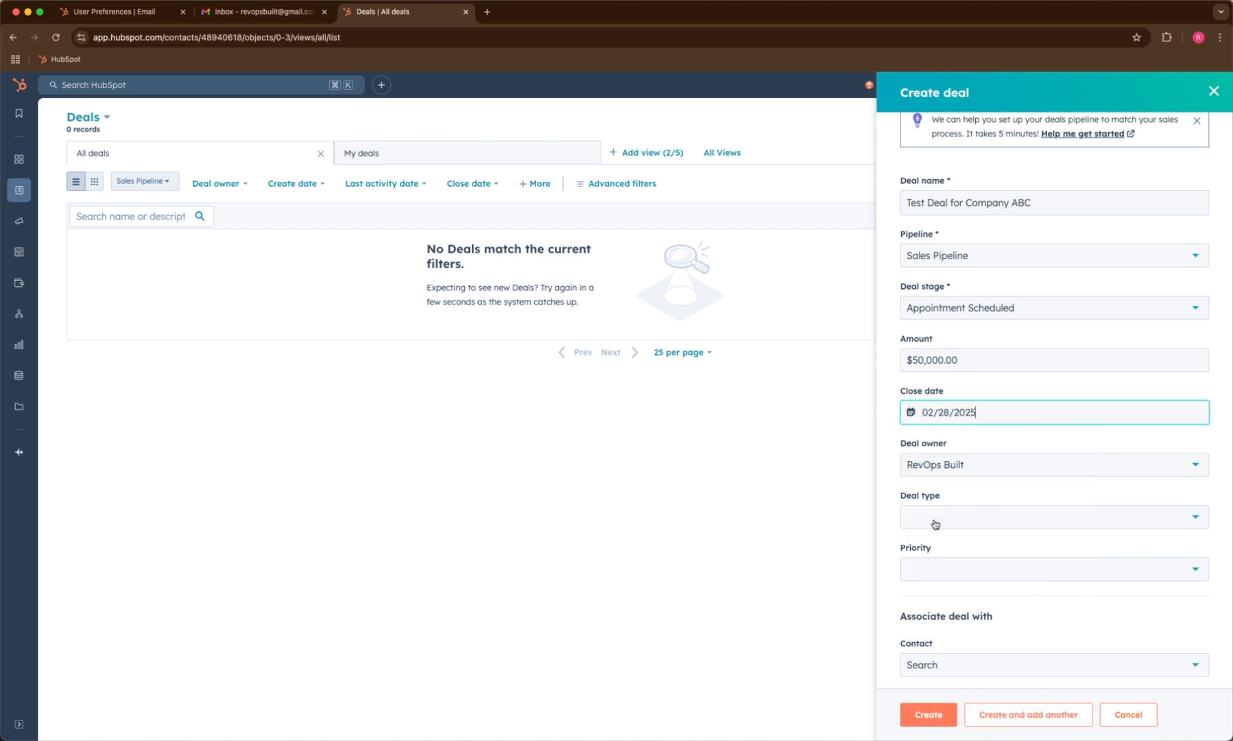
# Set the deal type to New Business and the priority to High, keeping RevOps Built as deal owner.
pyautogui.click(949, 469)
pyautogui.click(949, 470)
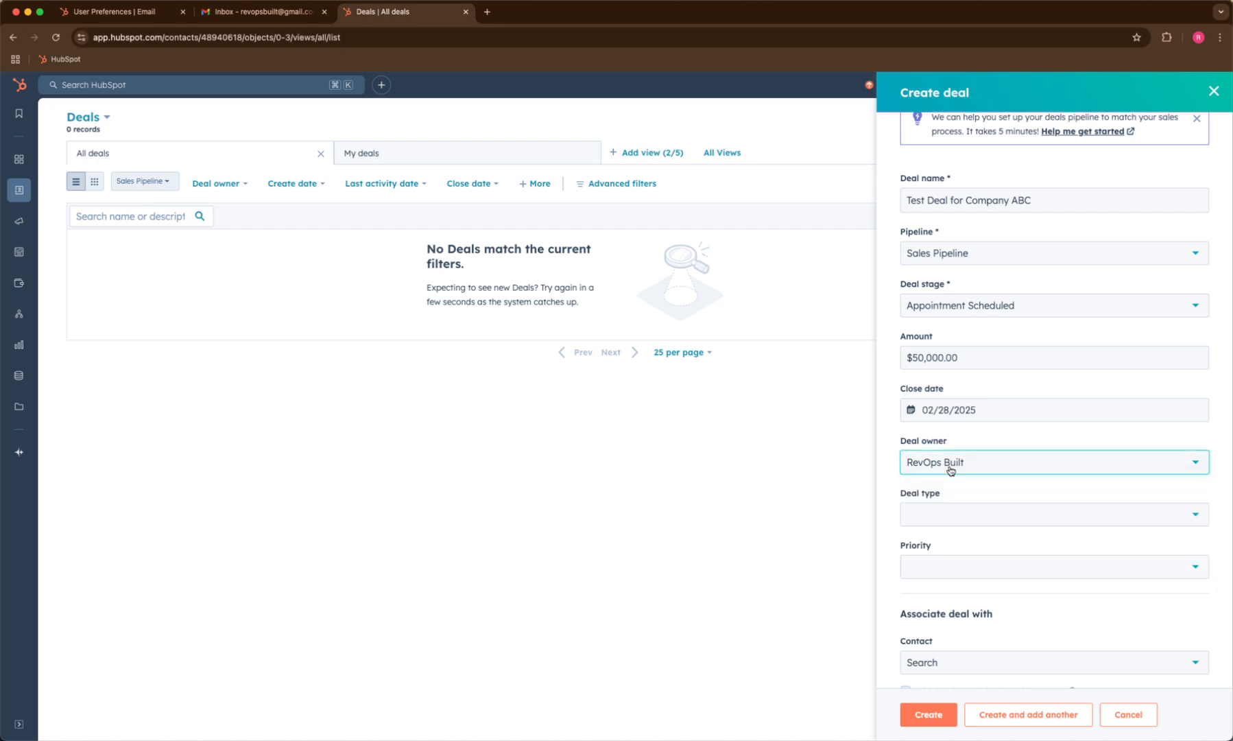
pyautogui.click(948, 511)
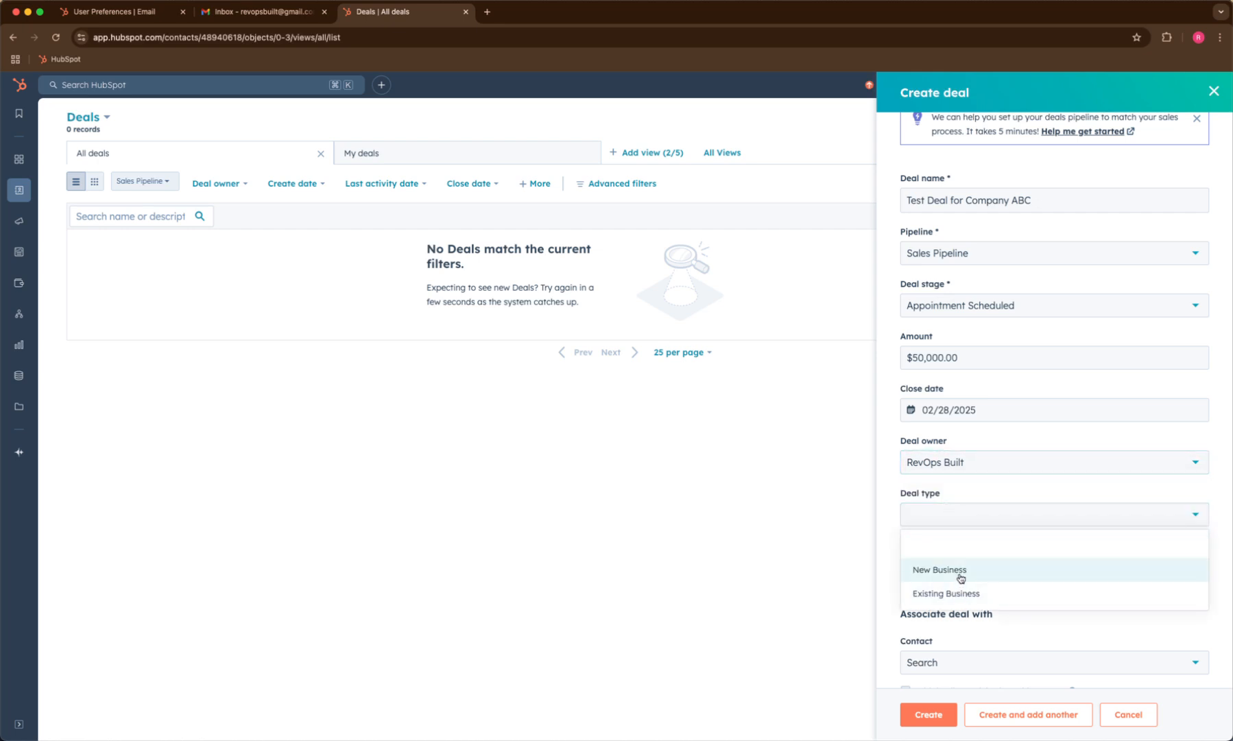
pyautogui.click(957, 576)
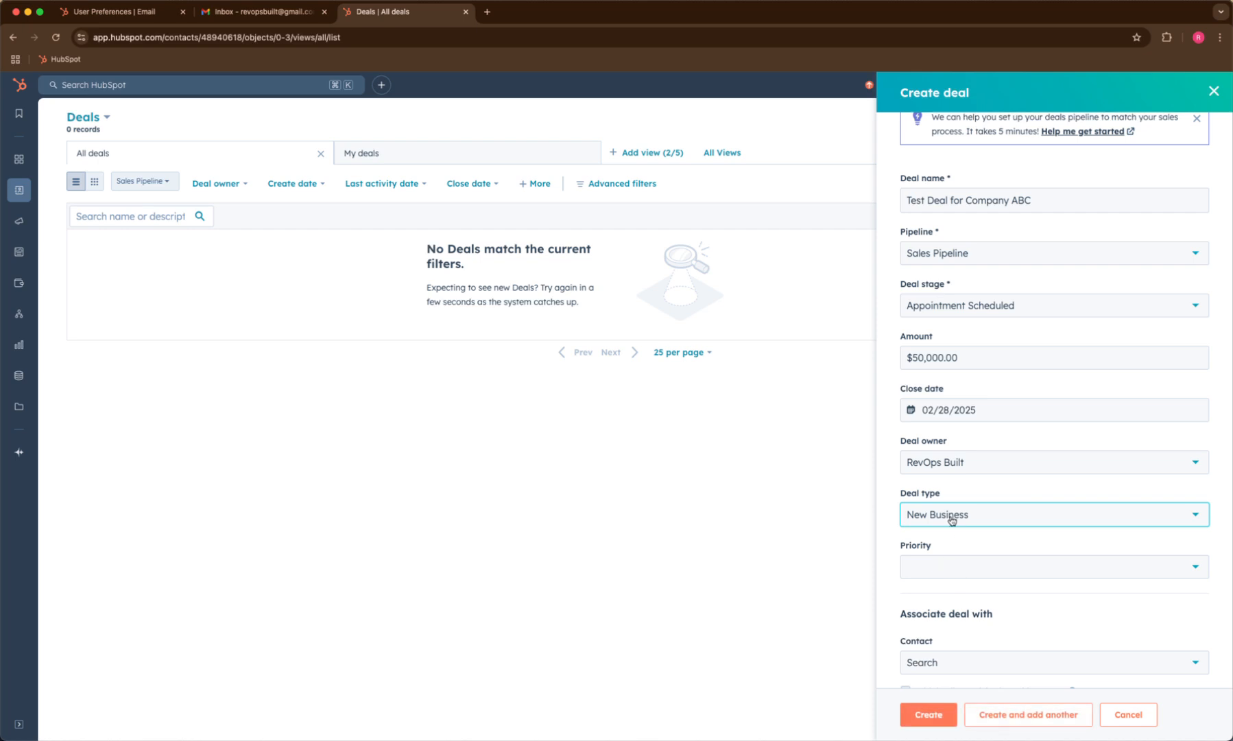
pyautogui.click(951, 569)
pyautogui.click(955, 668)
# Associate the deal with the companyabc.com contact and include that contact's timeline activity from All time.
pyautogui.scroll(-3, 966, 600)
pyautogui.click(911, 485)
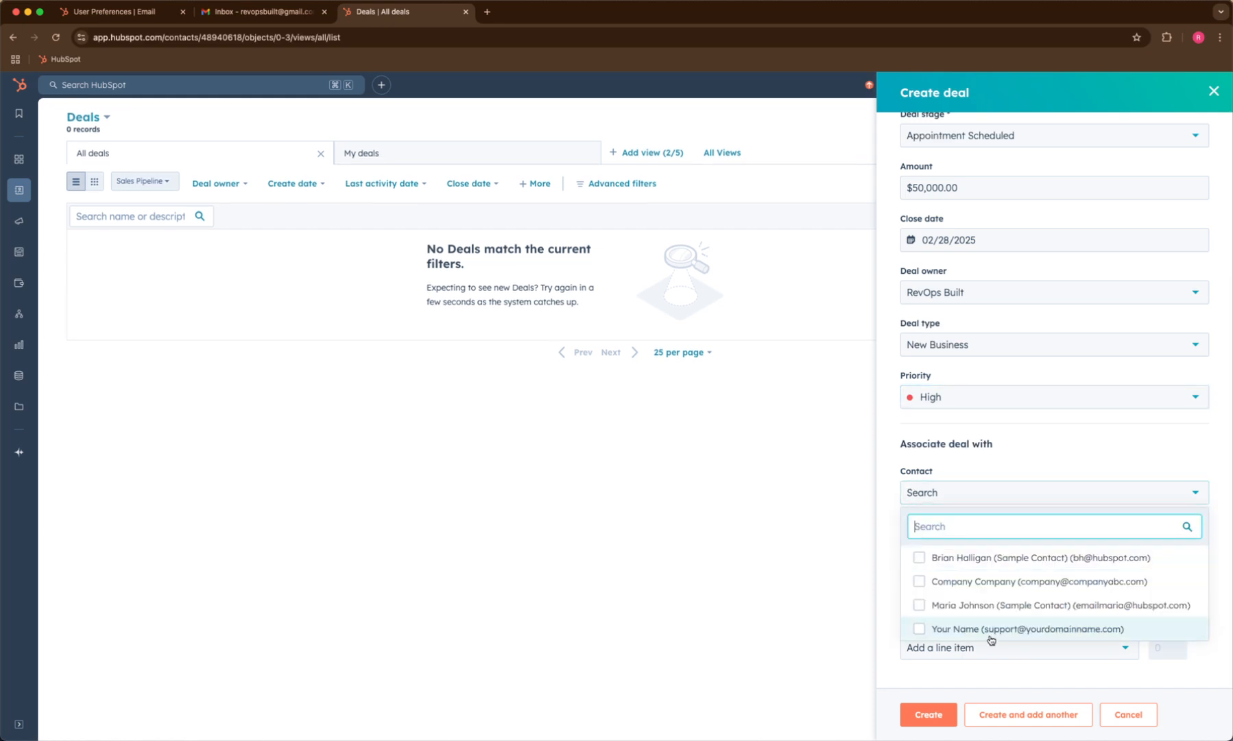
pyautogui.click(1015, 582)
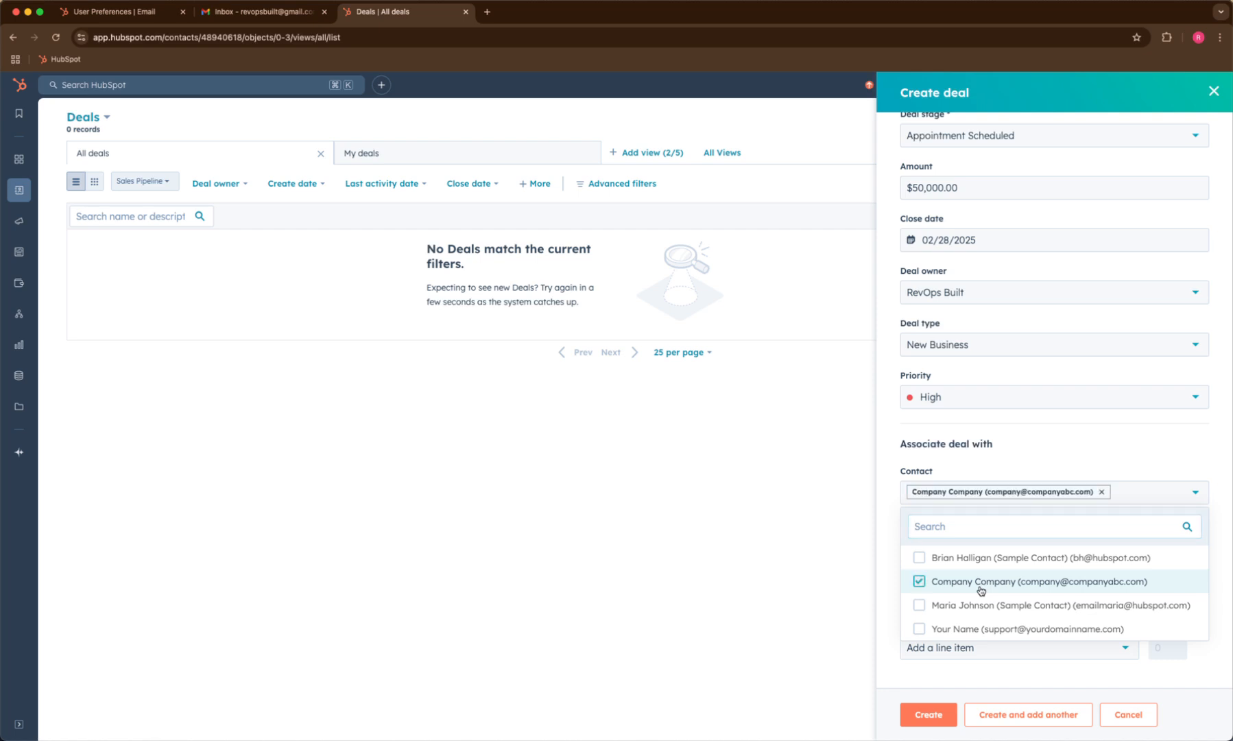
pyautogui.click(1122, 454)
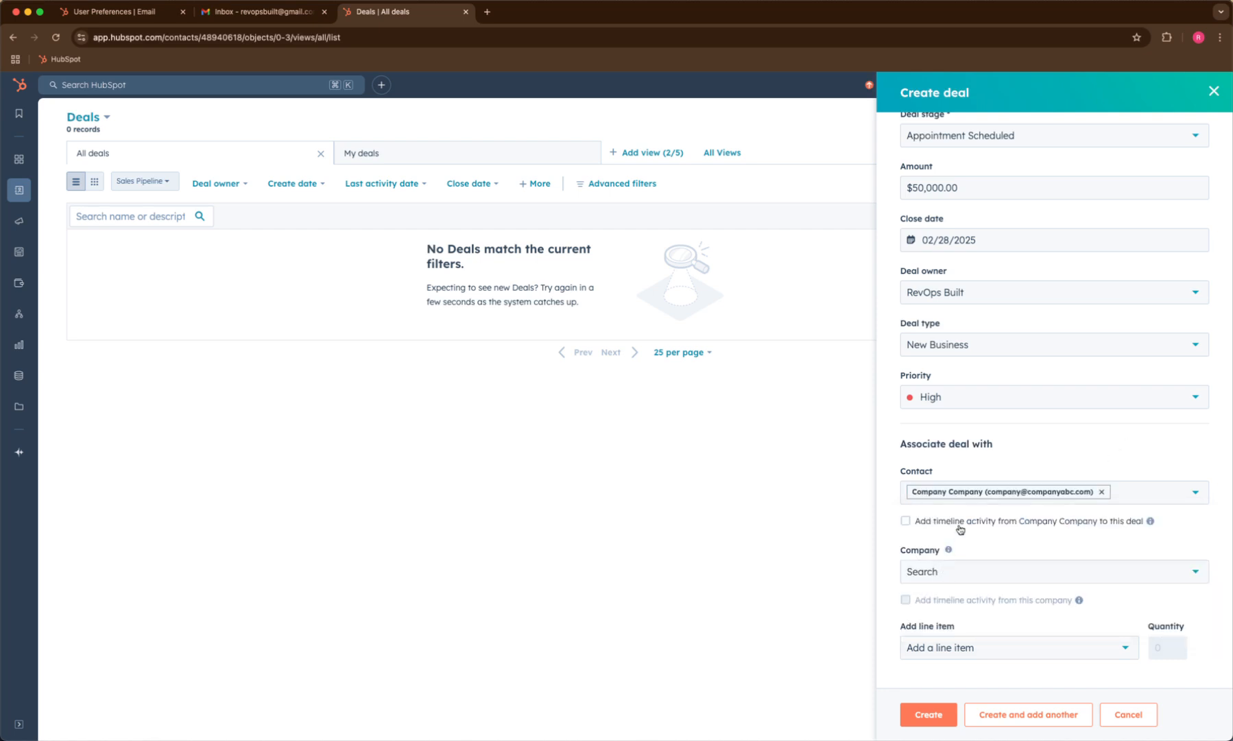
pyautogui.click(938, 525)
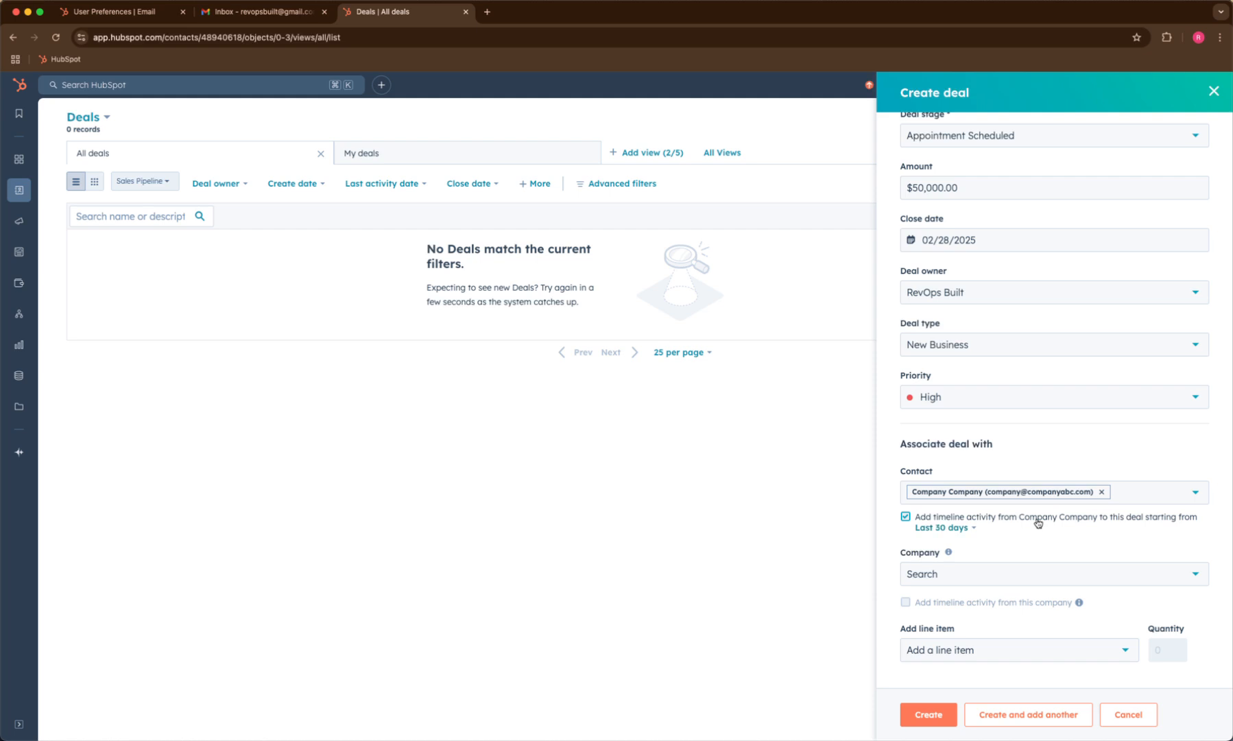
pyautogui.click(966, 529)
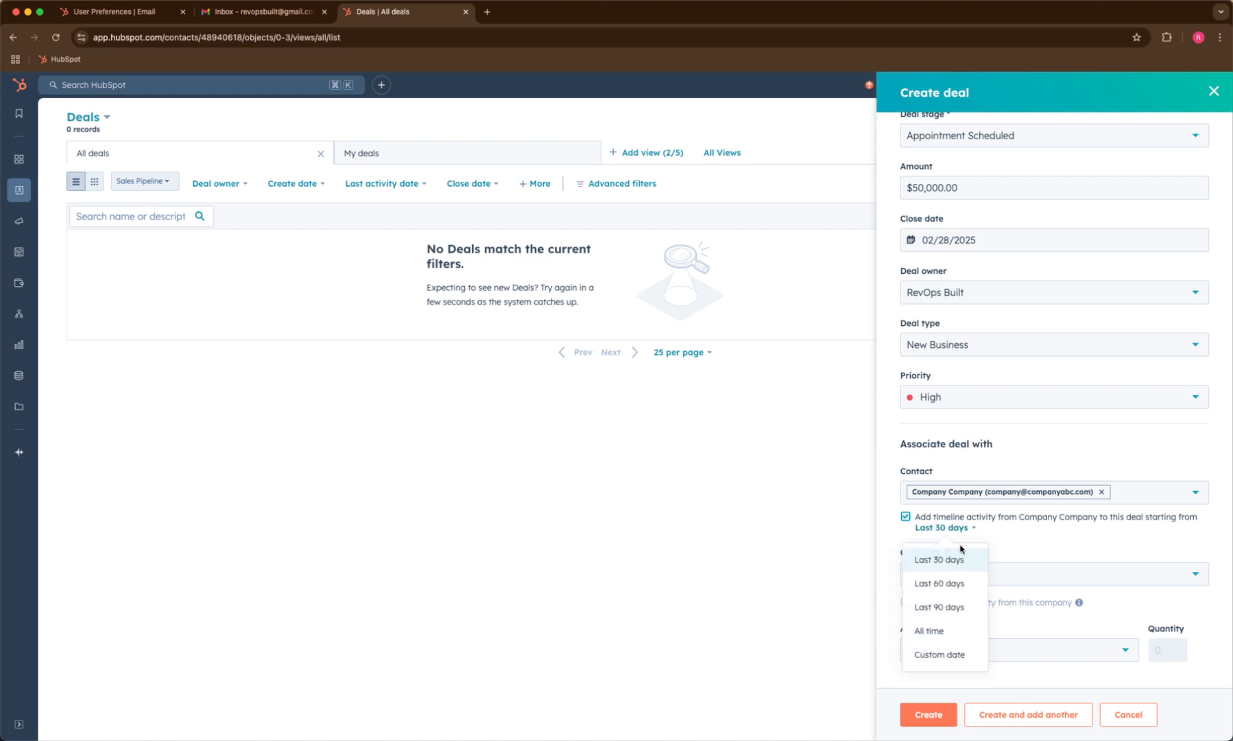
pyautogui.click(944, 632)
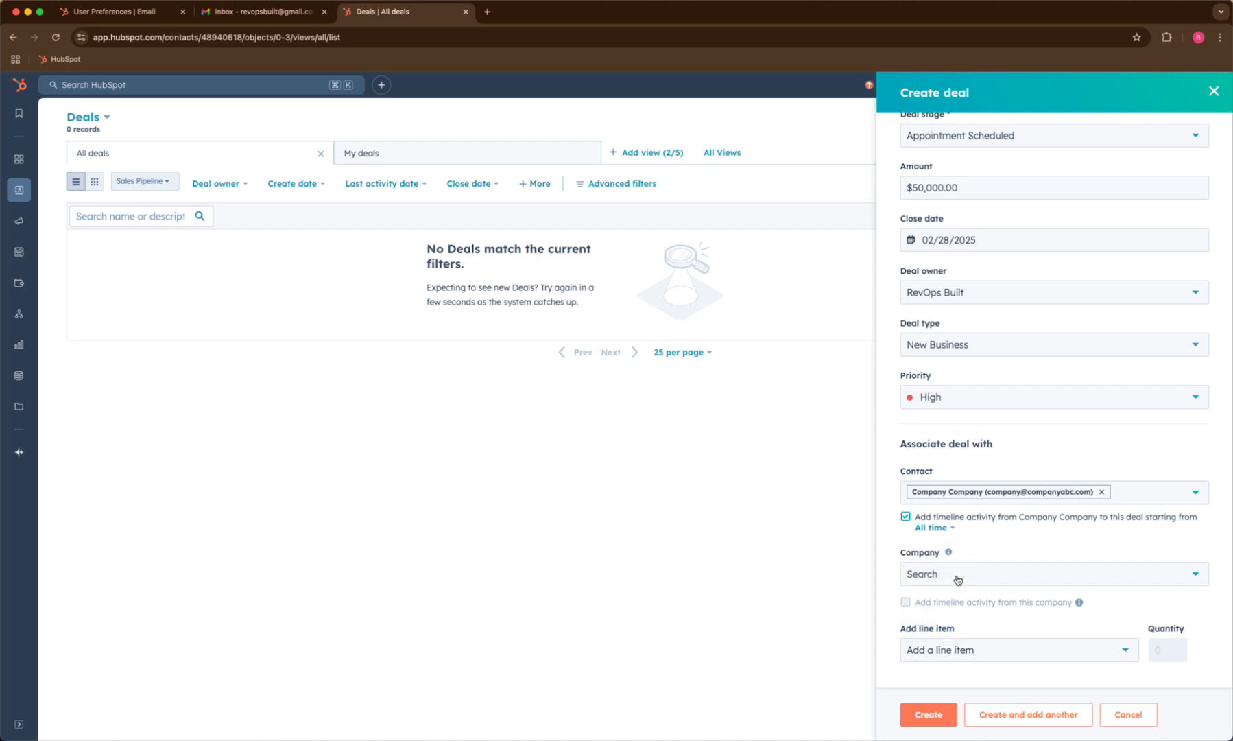
# Associate the deal with the company companyabc.com and include its timeline activity from All time.
pyautogui.click(957, 579)
pyautogui.click(960, 636)
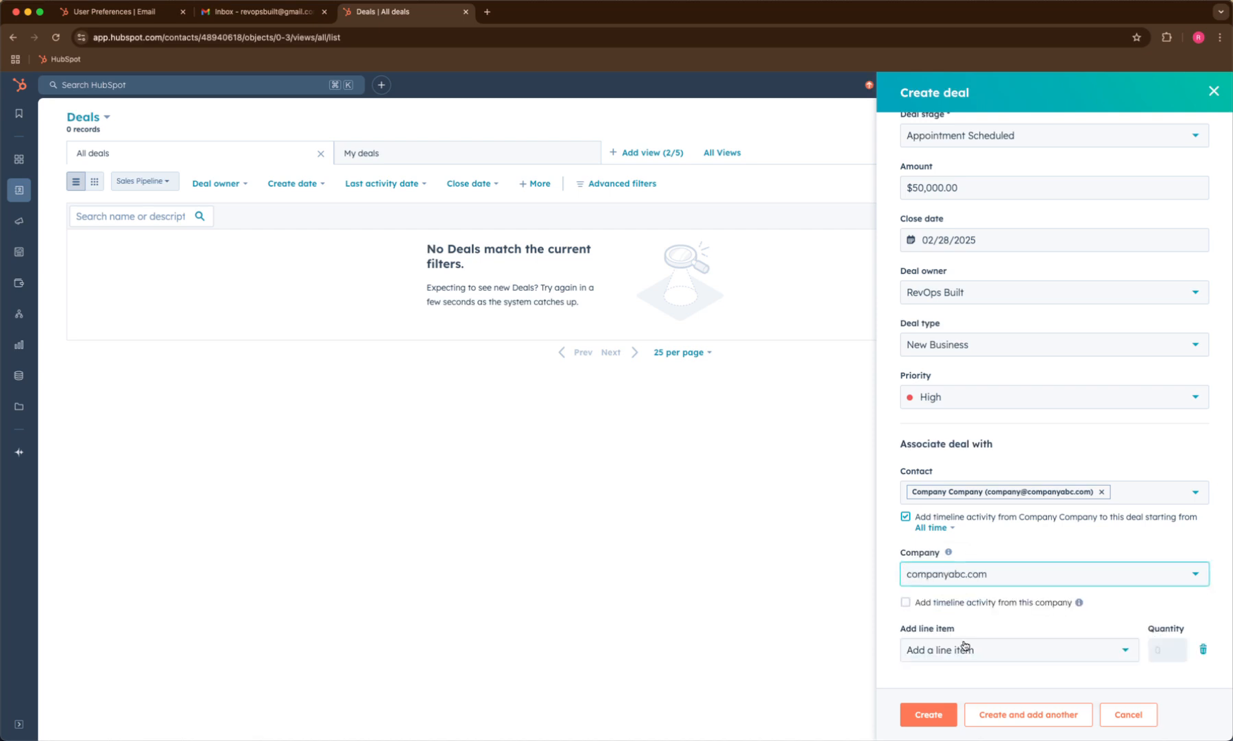
pyautogui.click(970, 602)
pyautogui.click(957, 604)
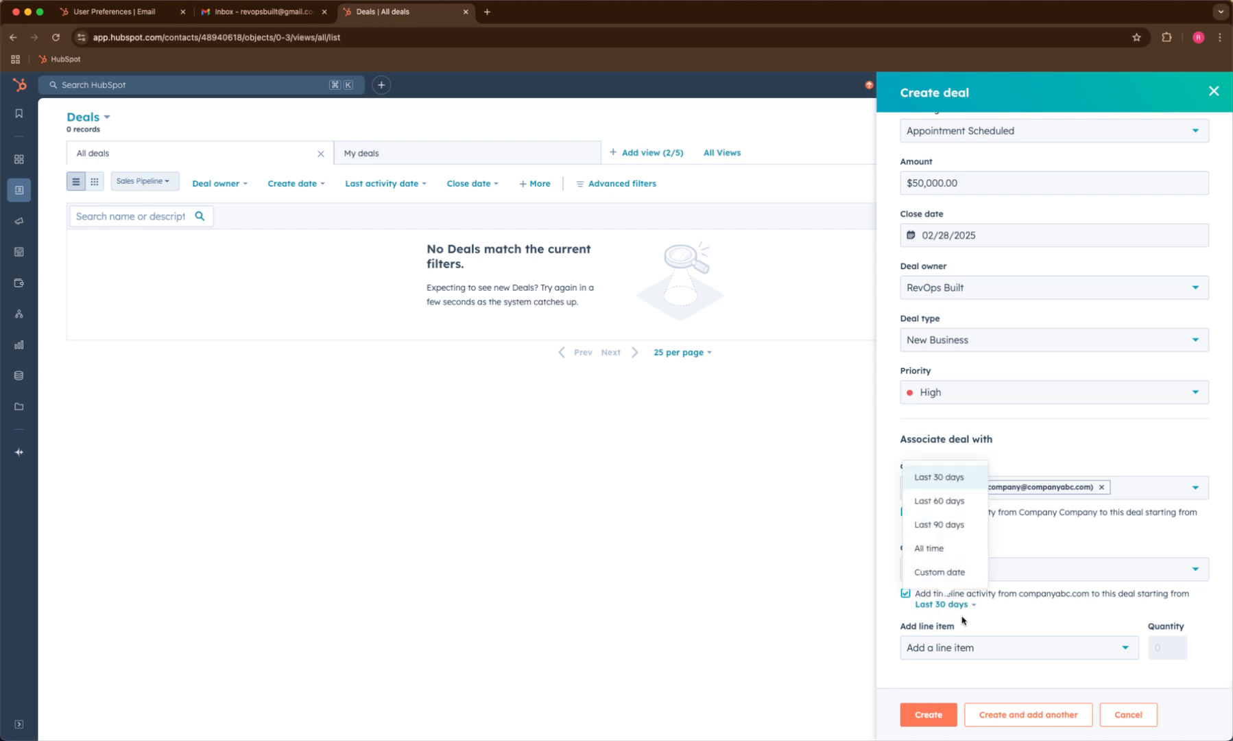
pyautogui.click(930, 548)
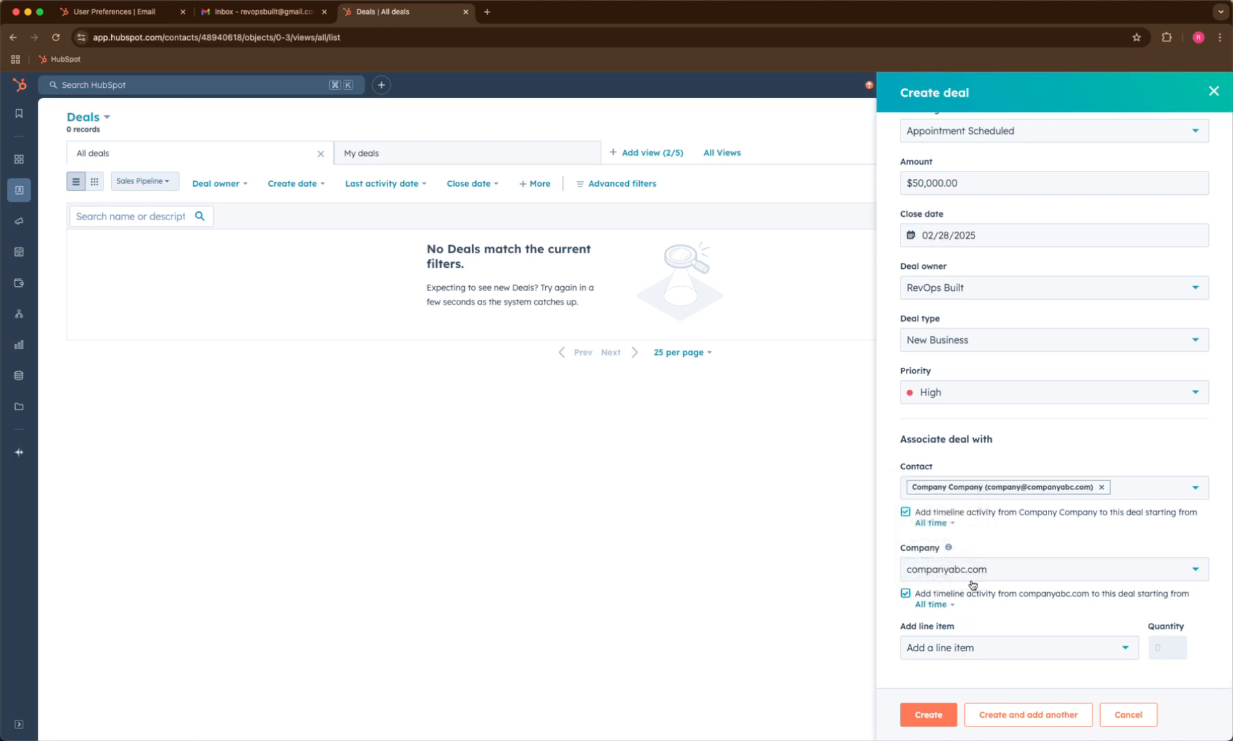
# Check the line item choices, leave the line item empty and create the deal.
pyautogui.click(1006, 653)
pyautogui.click(1006, 644)
pyautogui.click(1005, 644)
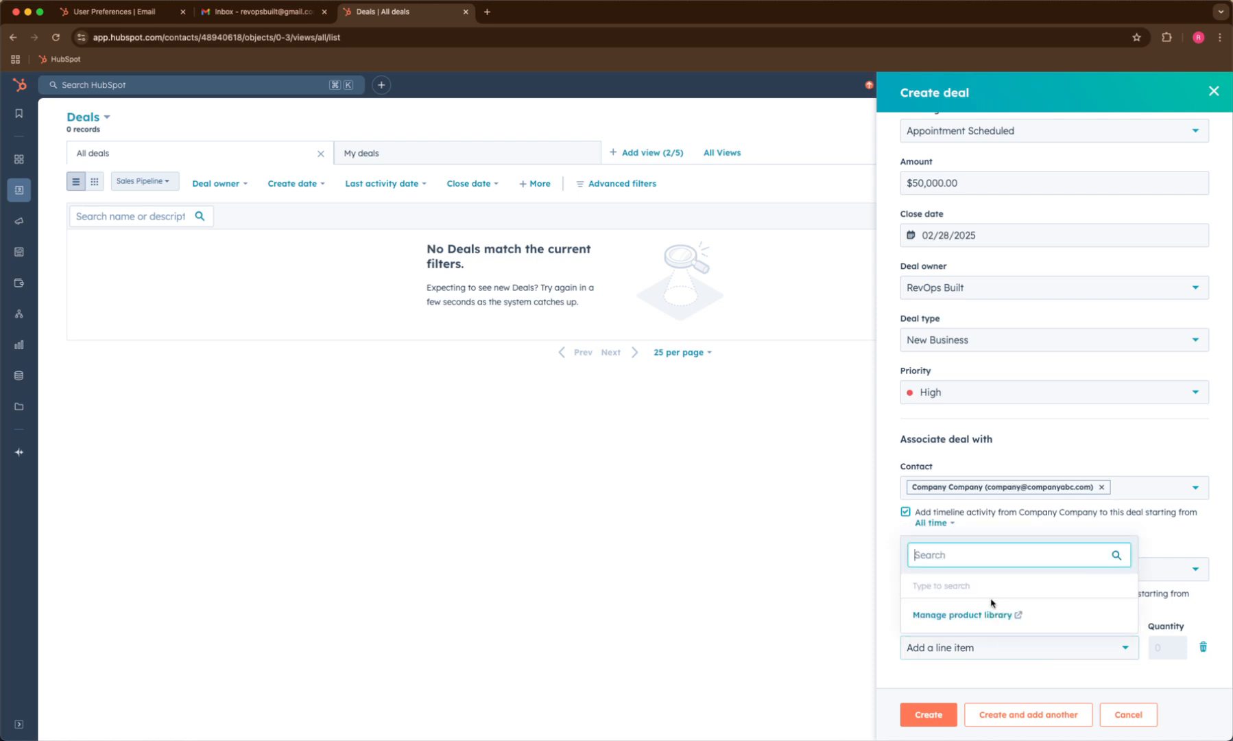
pyautogui.click(1016, 666)
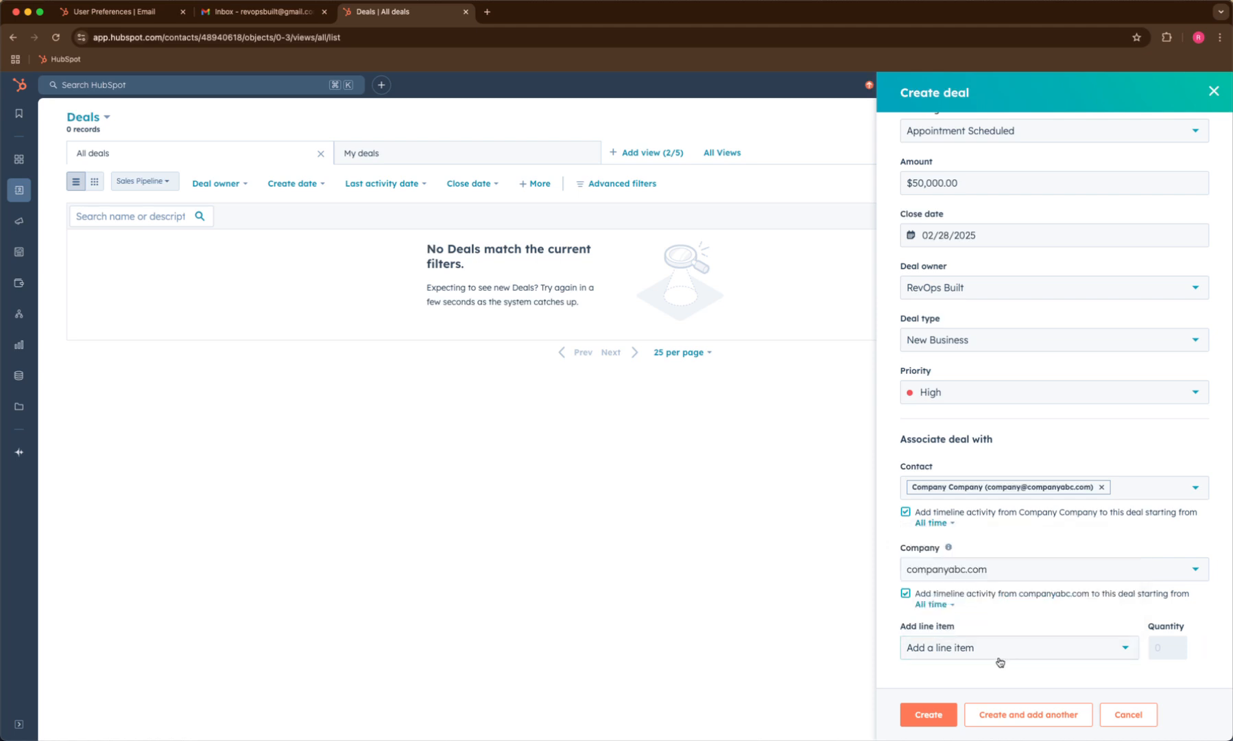
pyautogui.click(928, 714)
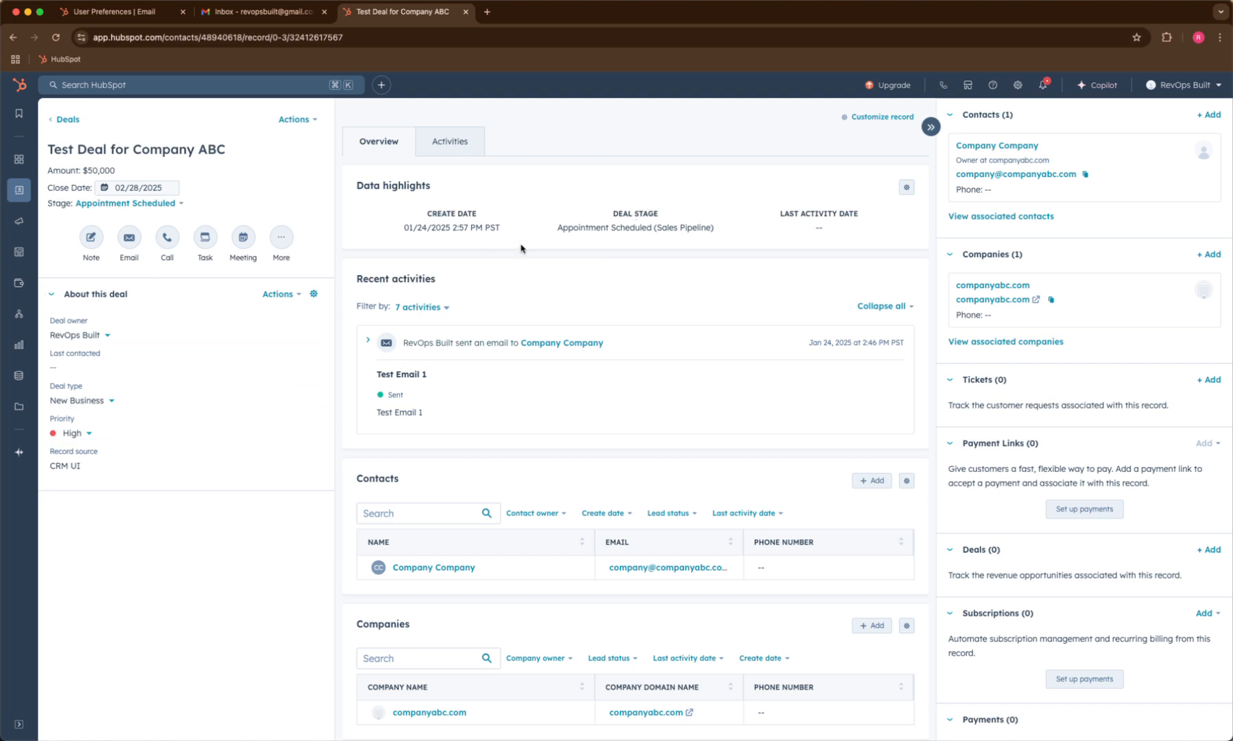
# Review the deal's activities, including its notes, emails and calls, and return to the overview.
pyautogui.click(458, 151)
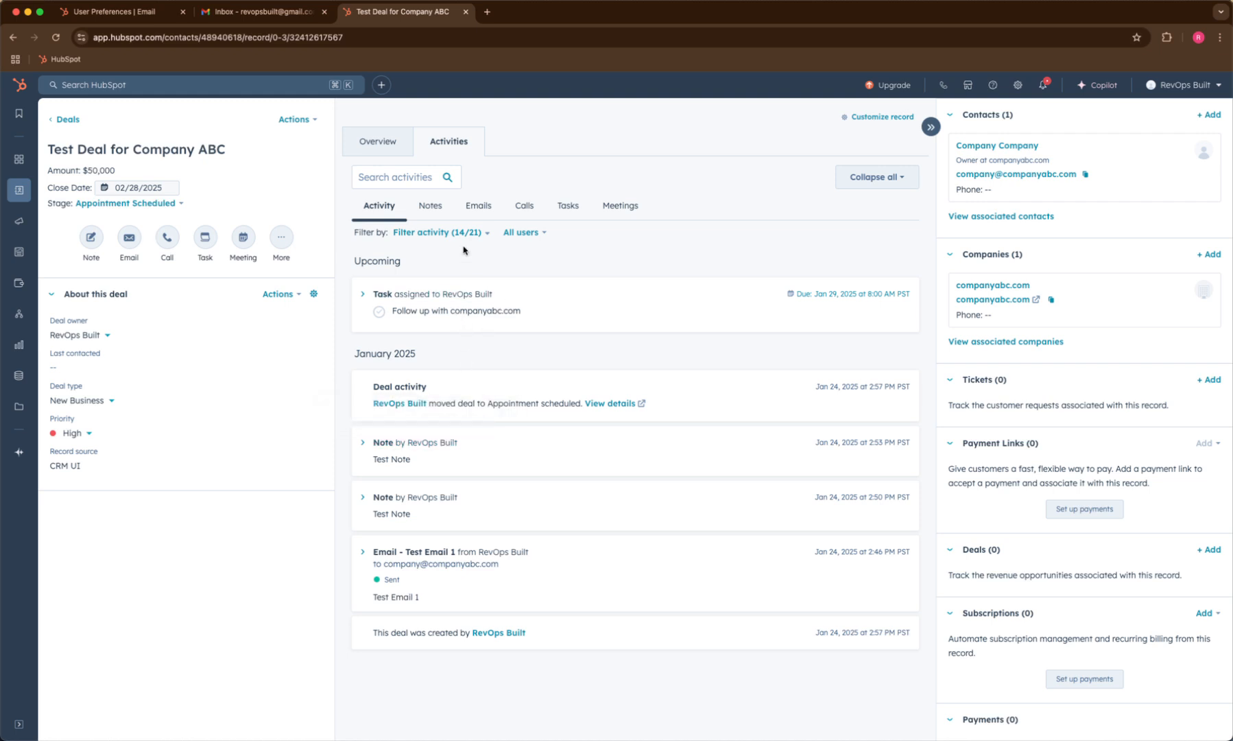
pyautogui.click(431, 207)
pyautogui.click(478, 206)
pyautogui.click(524, 206)
pyautogui.click(379, 205)
pyautogui.click(358, 148)
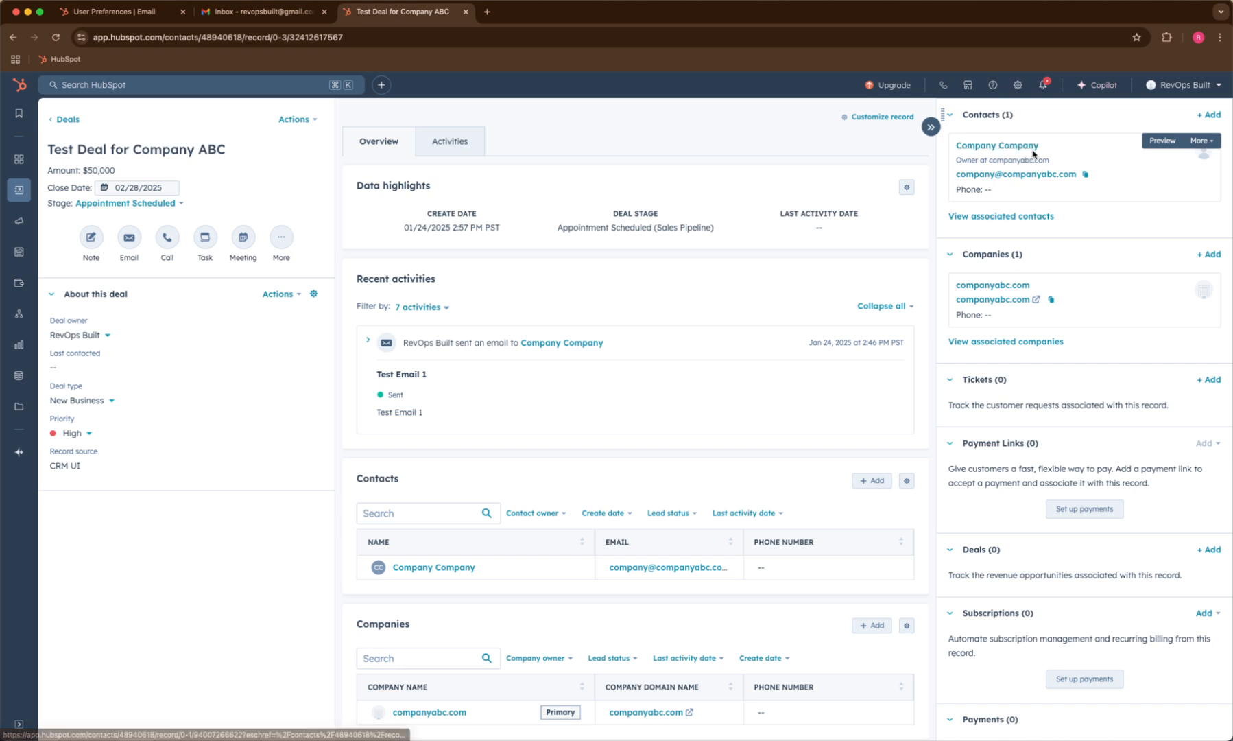
# Look at the association label options for the deal's contact and close them without choosing a label.
pyautogui.click(1201, 142)
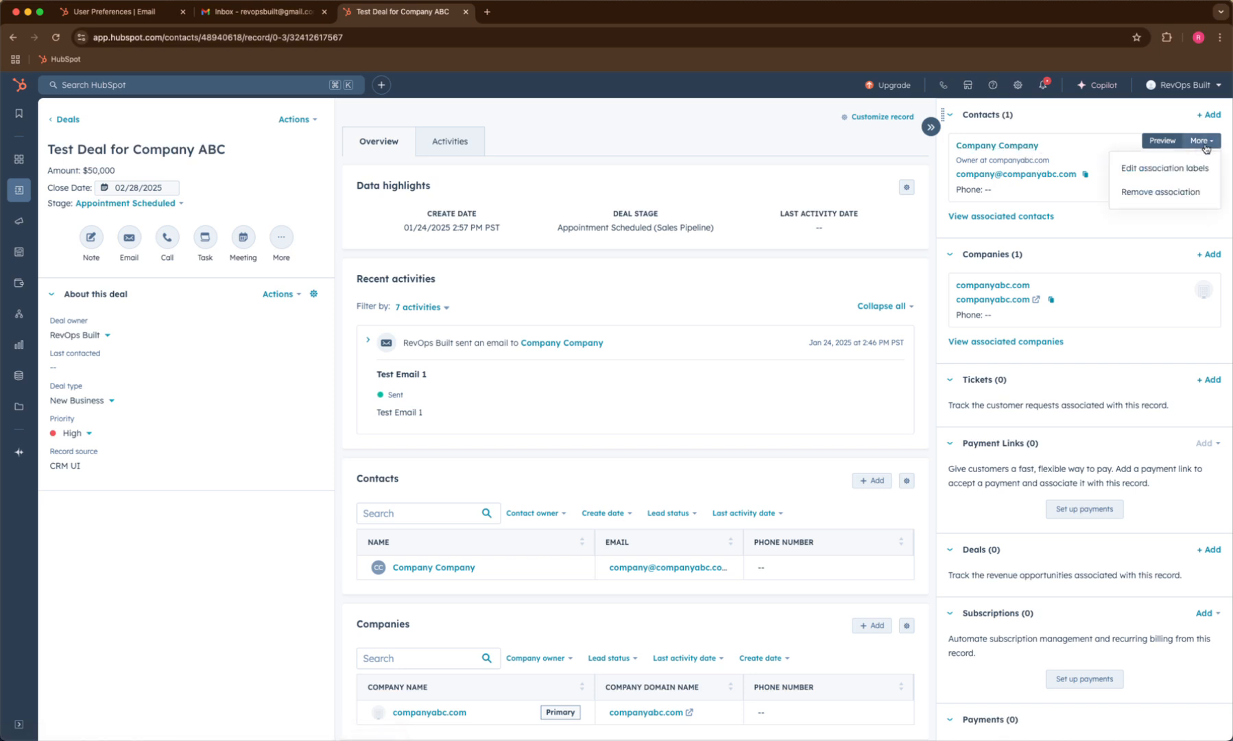
pyautogui.click(1175, 176)
pyautogui.click(648, 228)
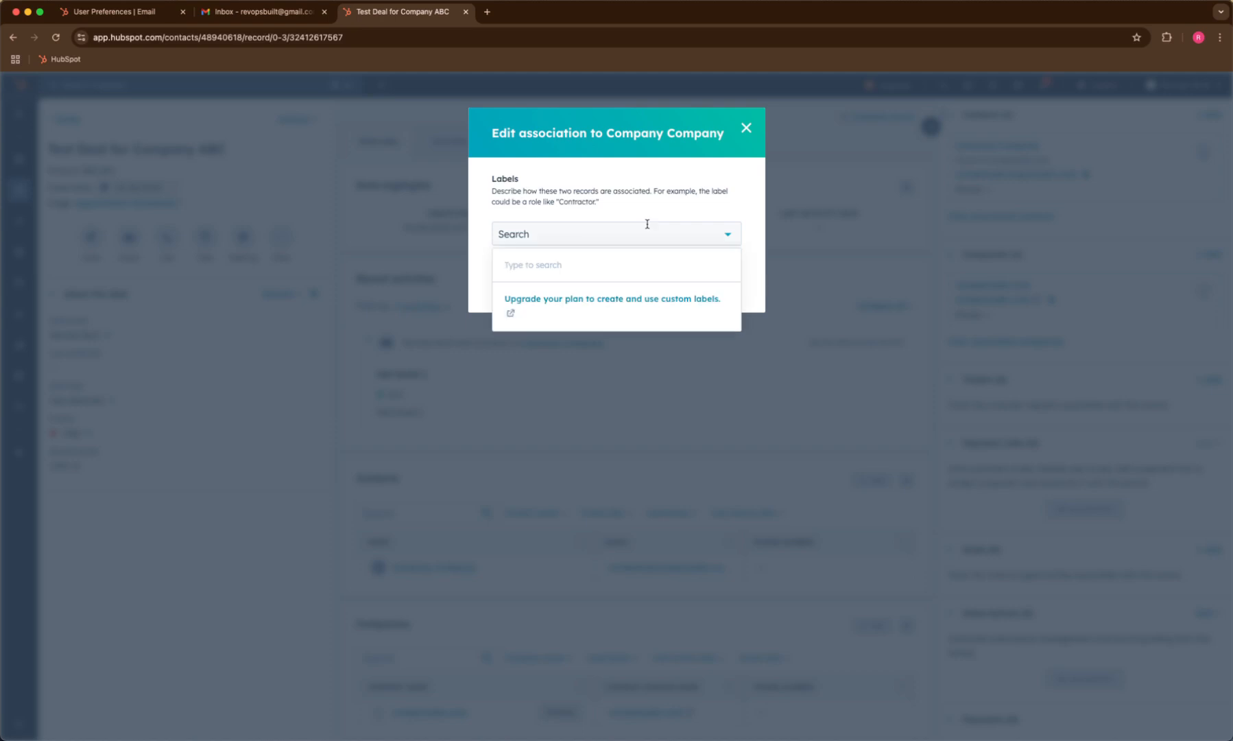
pyautogui.click(584, 192)
pyautogui.click(589, 286)
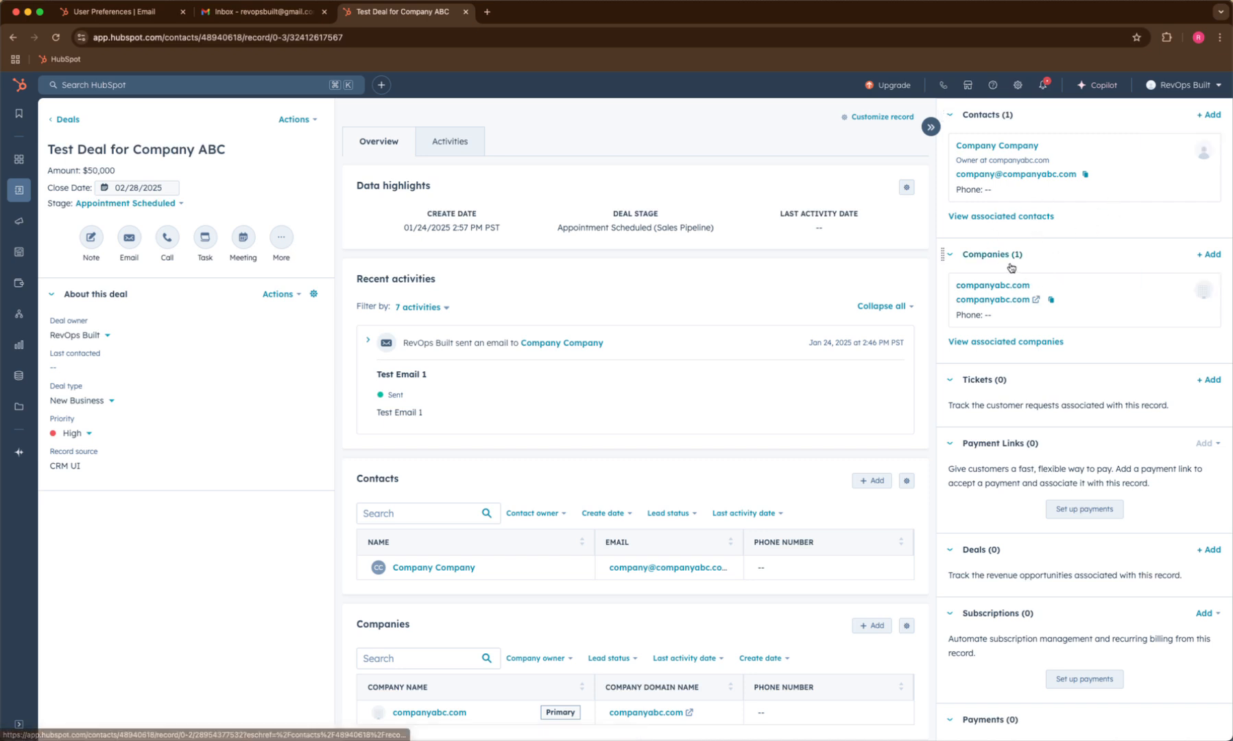
# Look at the association label options for the associated company companyabc.com.
pyautogui.click(1210, 279)
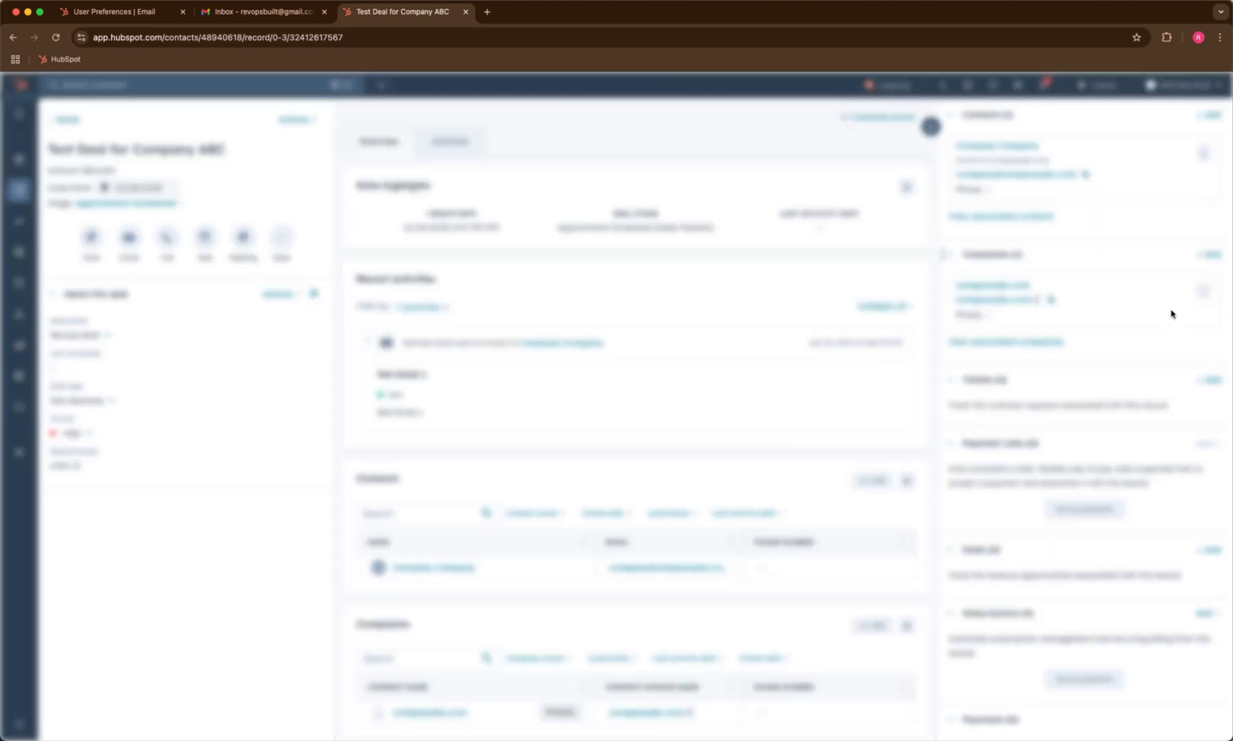
pyautogui.click(1172, 313)
pyautogui.click(521, 231)
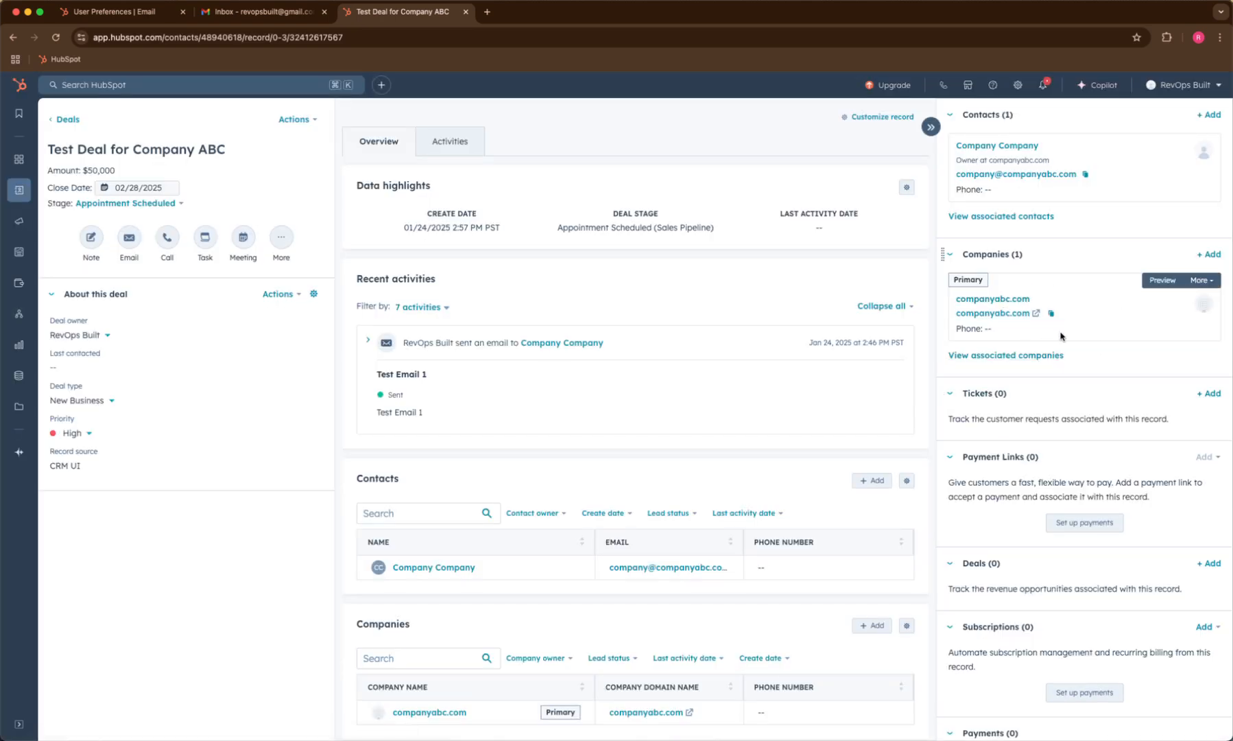
# Examine the deal's remaining association sections, from tickets and payments through line items, quotes and revenue attribution.
pyautogui.scroll(-2, 1062, 396)
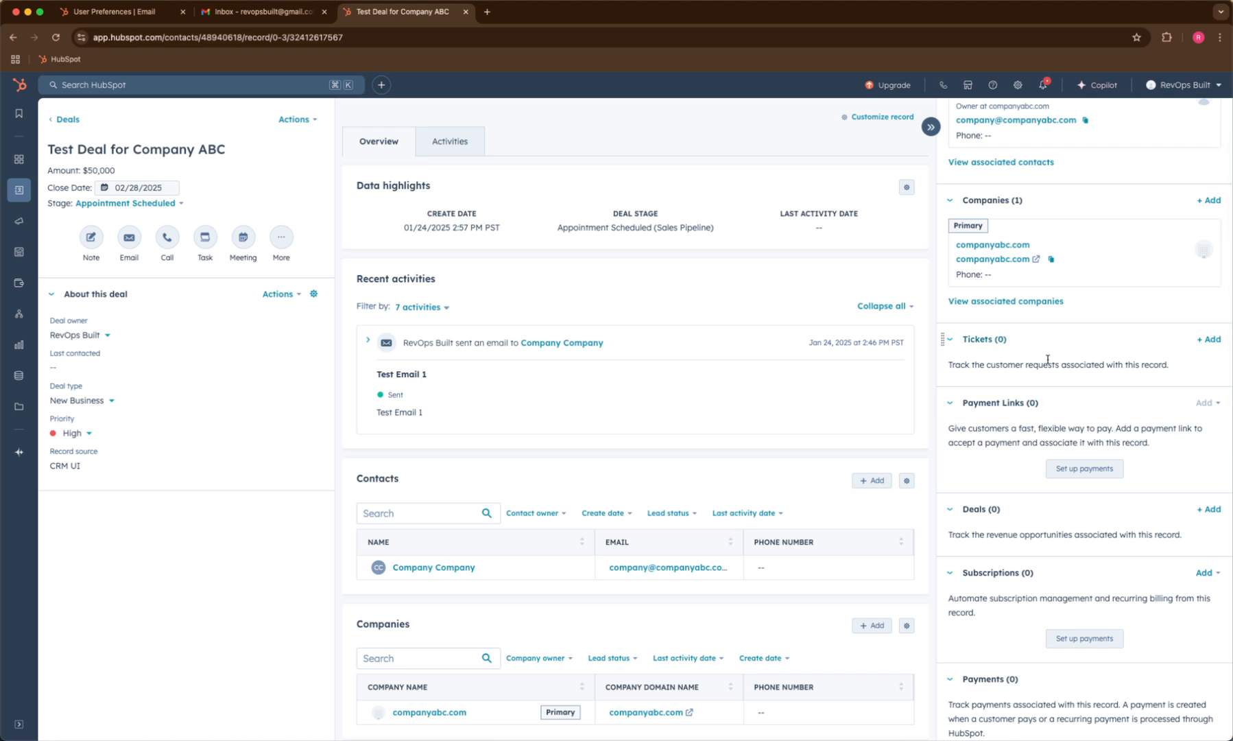
pyautogui.scroll(-2, 1053, 353)
pyautogui.scroll(-3, 1043, 428)
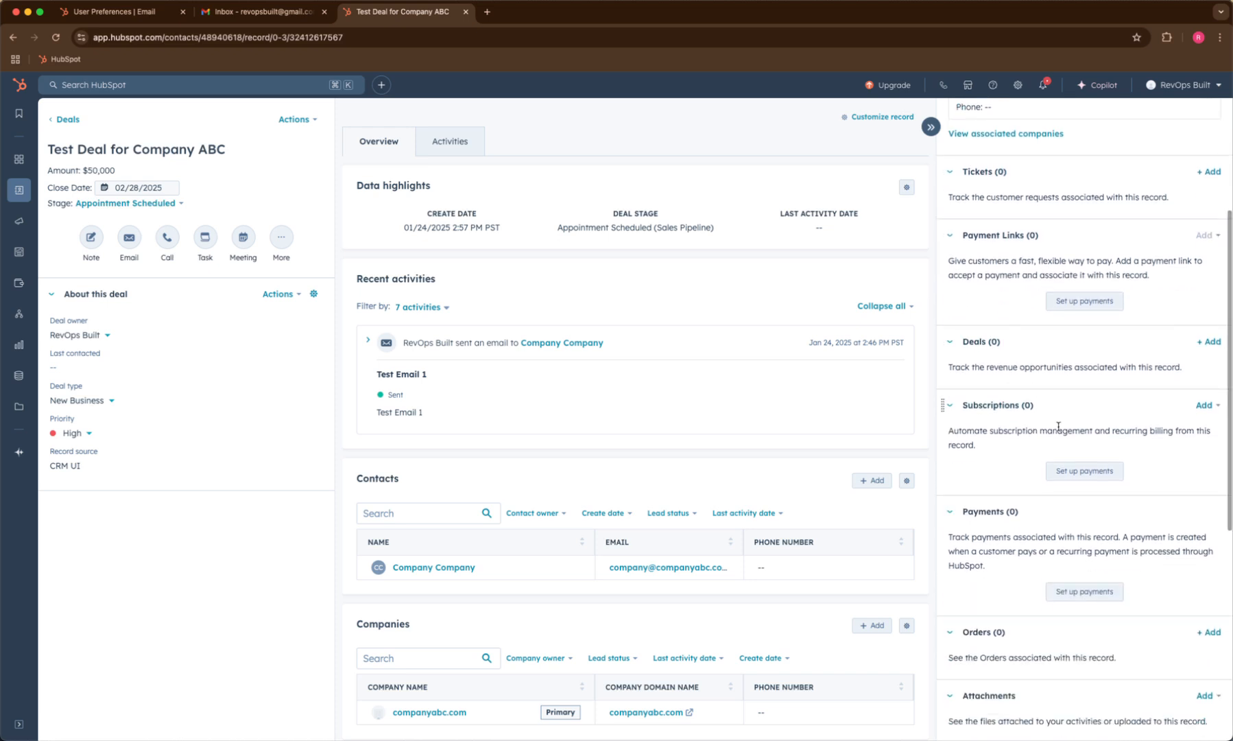
pyautogui.scroll(-5, 1056, 422)
pyautogui.scroll(-6, 1054, 408)
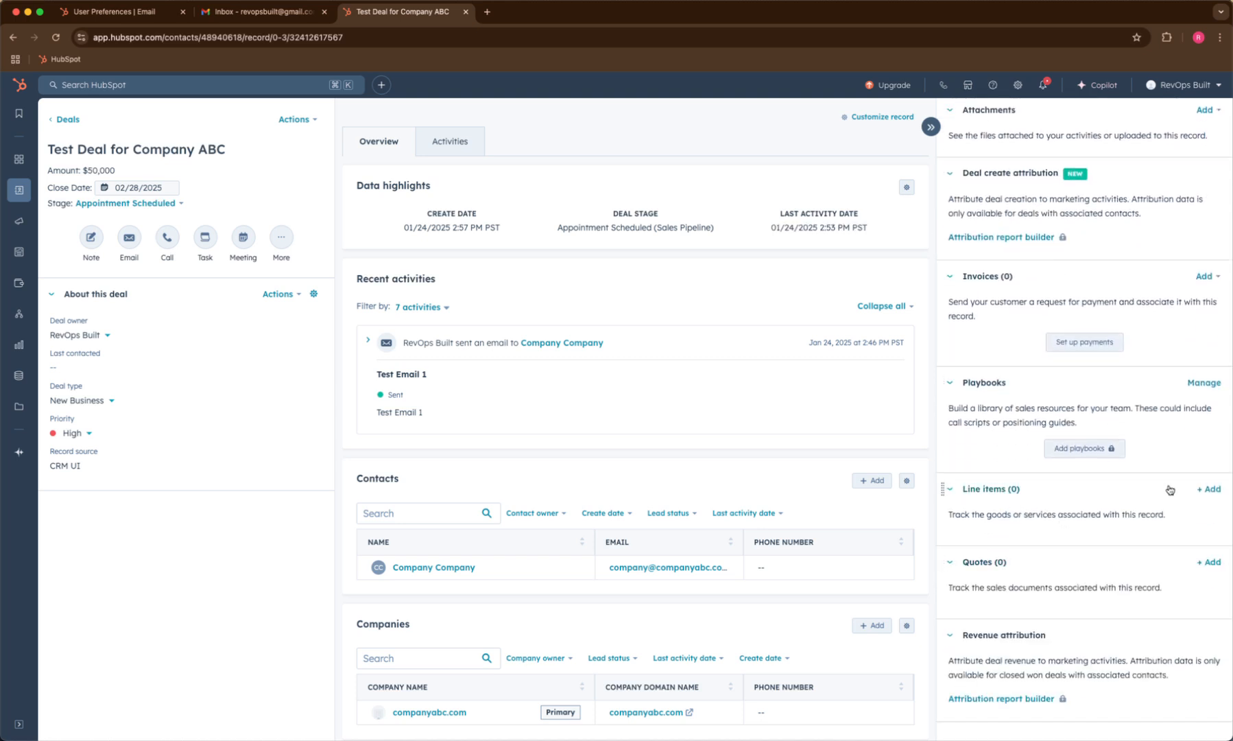
# Start adding line items to the deal without taking the tour, and look at the product library setup before returning to the line items.
pyautogui.click(1208, 489)
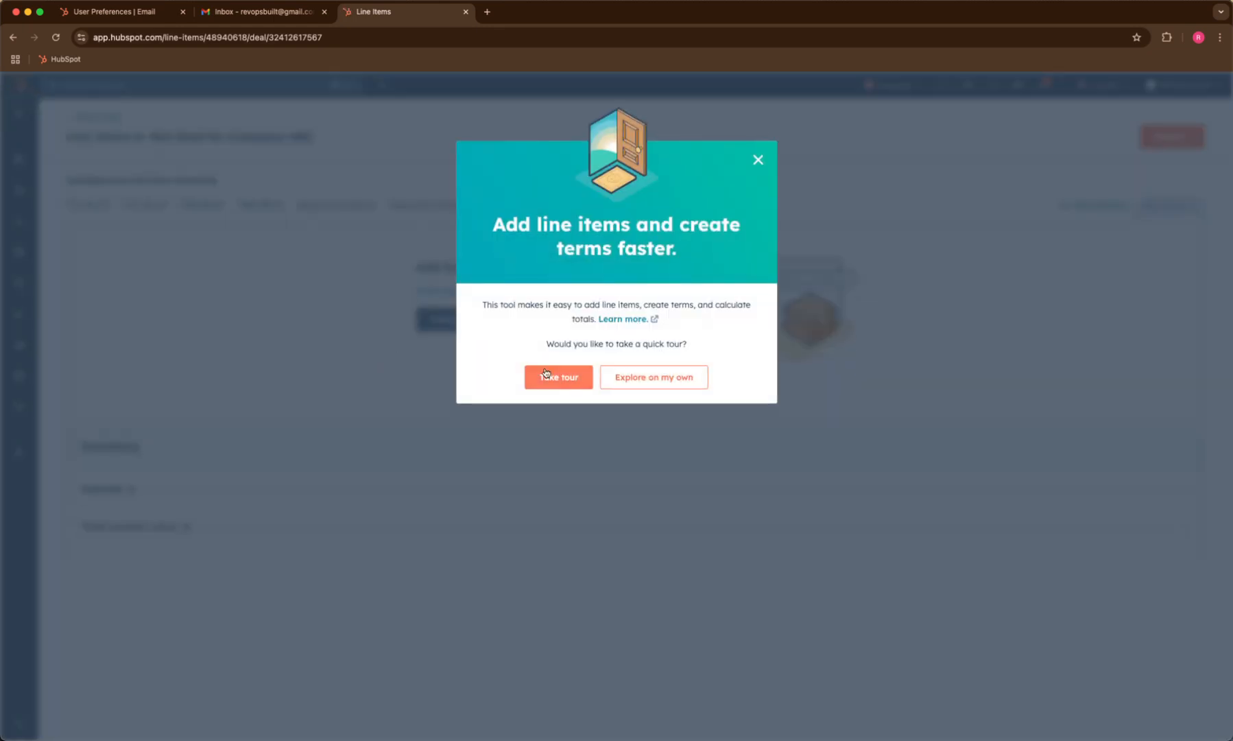
pyautogui.click(623, 378)
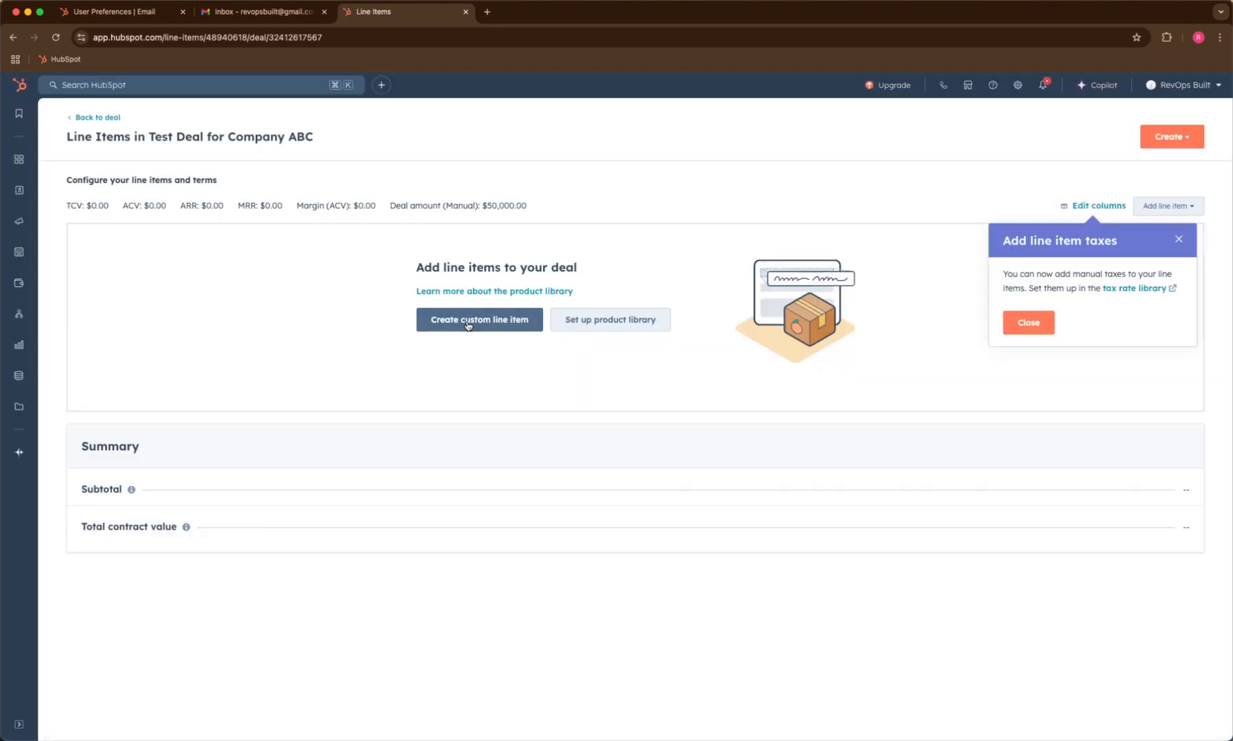
pyautogui.click(648, 323)
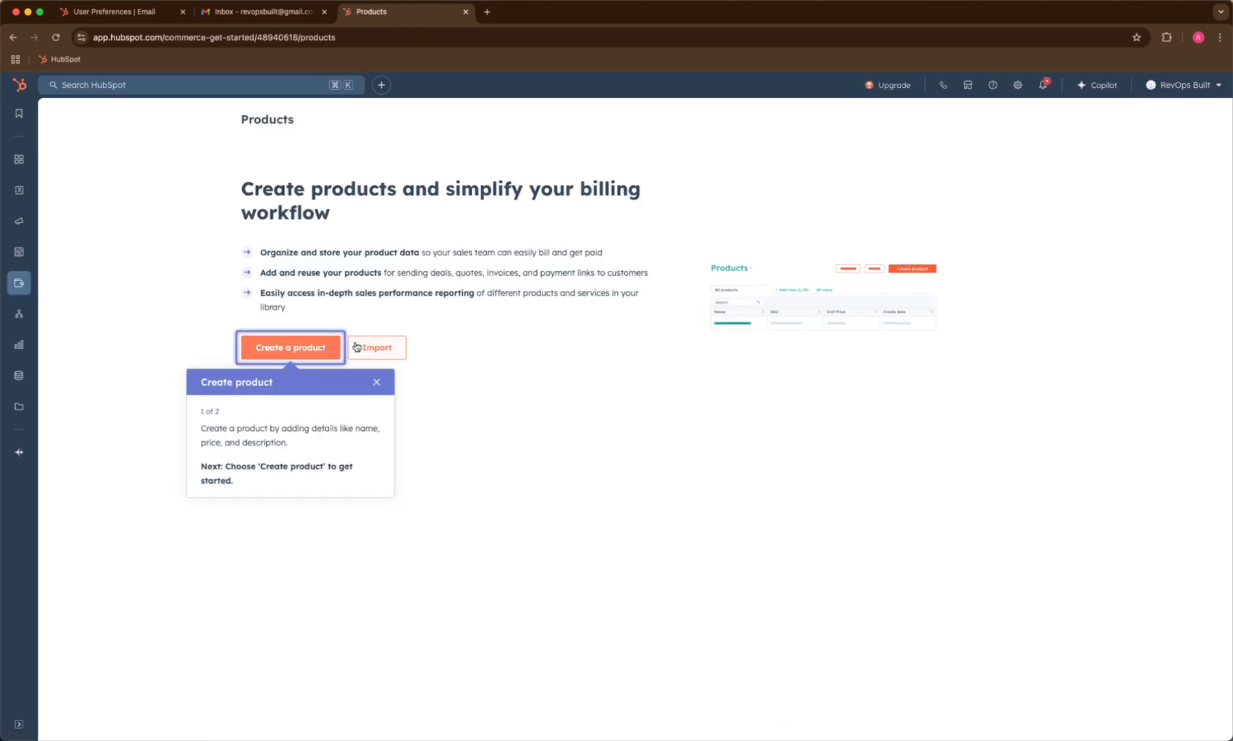
pyautogui.click(13, 37)
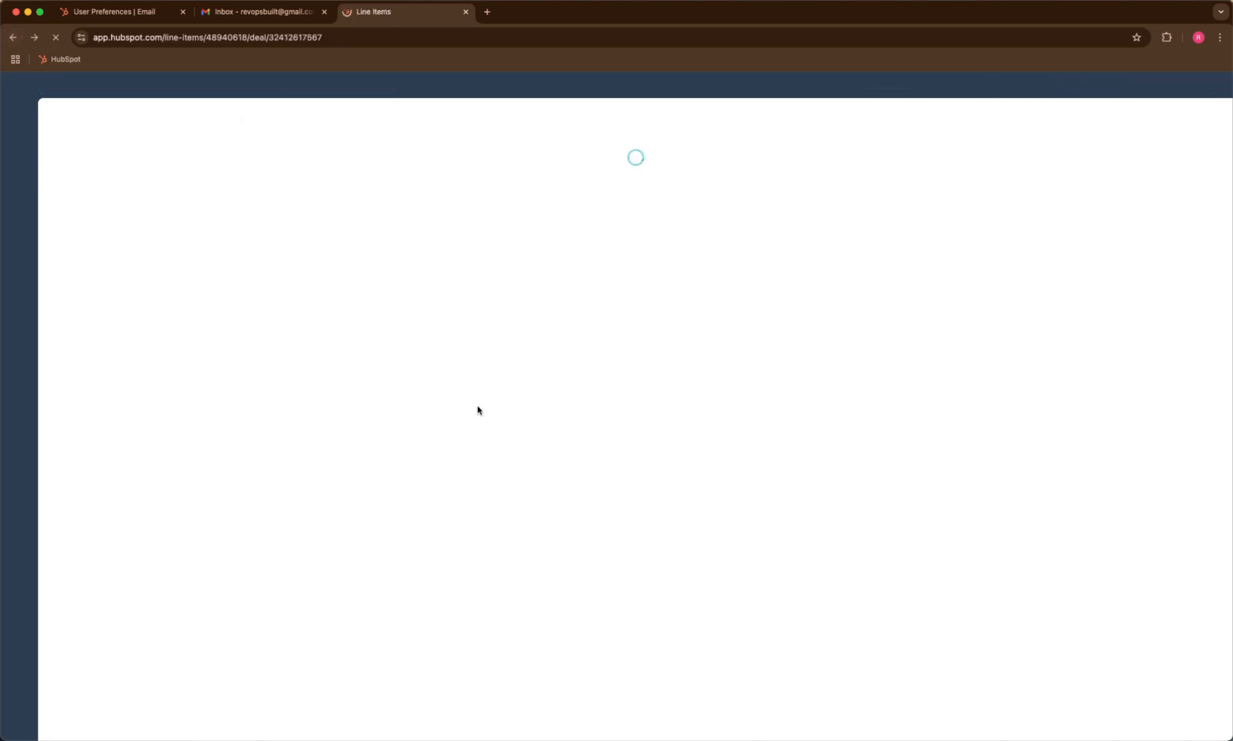
# Create a custom line item named Test Line Item with a unit price of $1, without saving it to the product library.
pyautogui.click(463, 320)
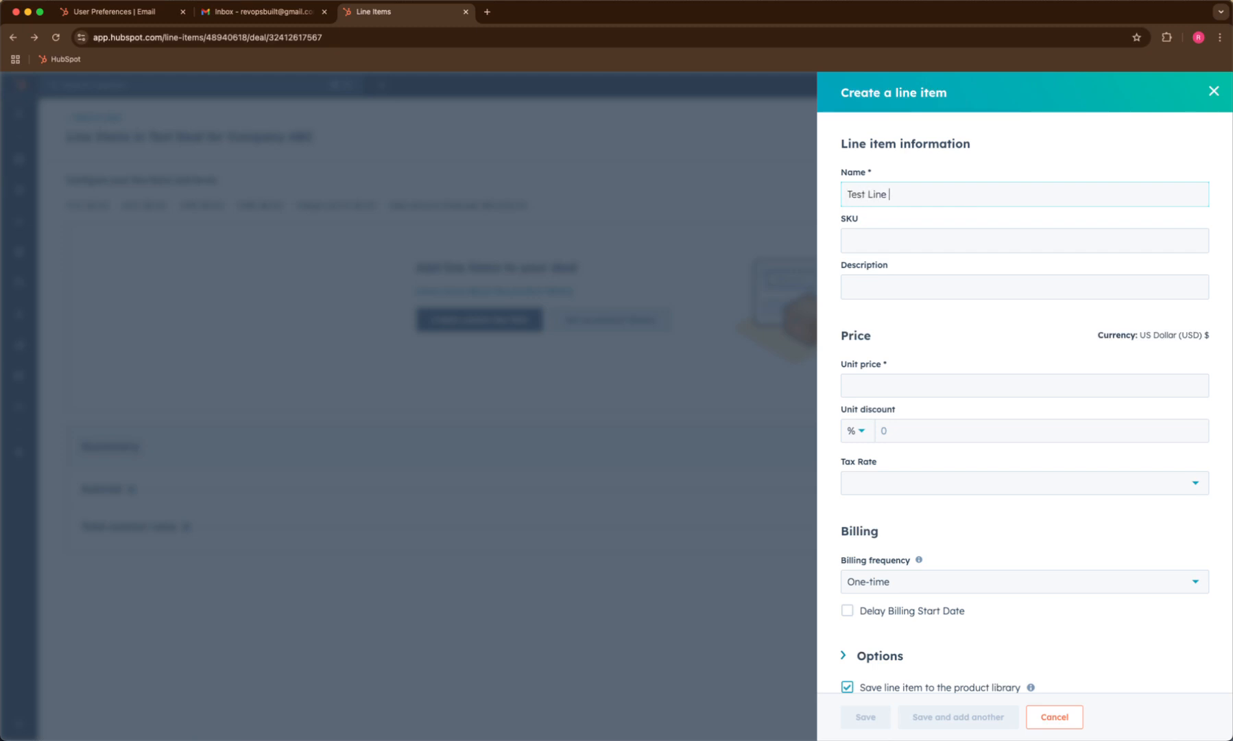
pyautogui.click(967, 379)
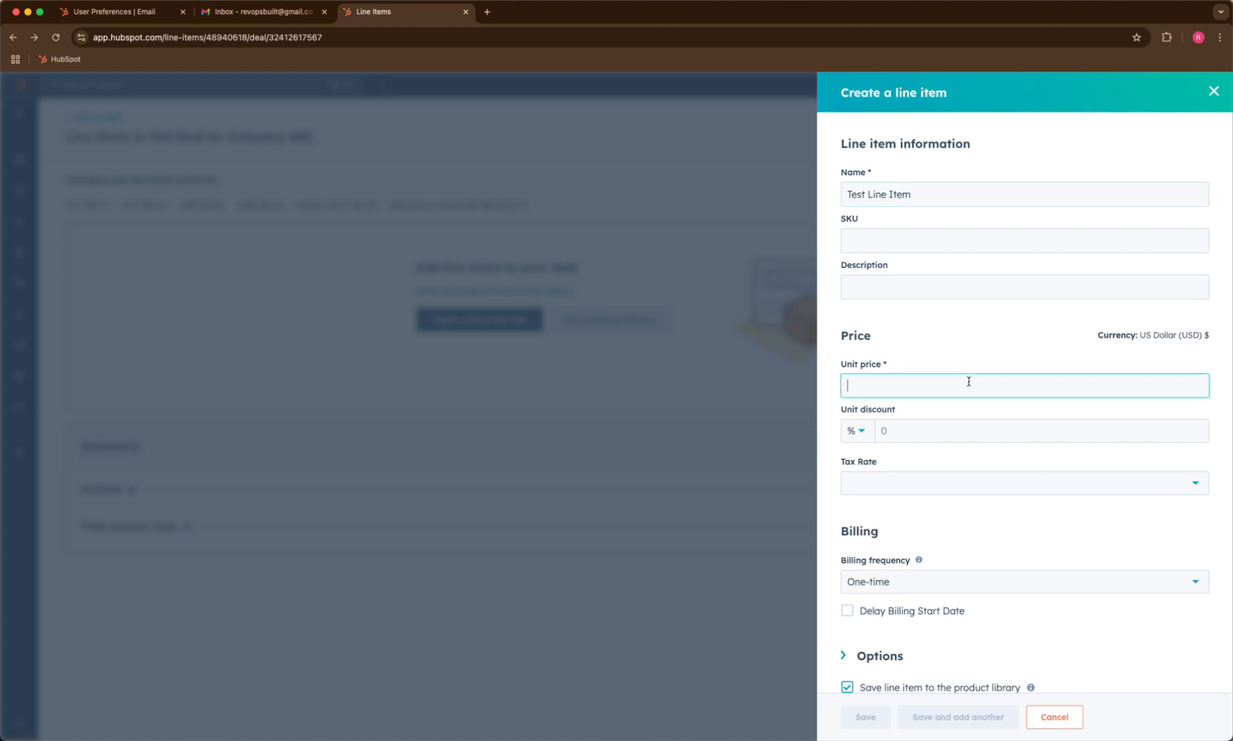
pyautogui.write('1')
pyautogui.scroll(-1, 963, 406)
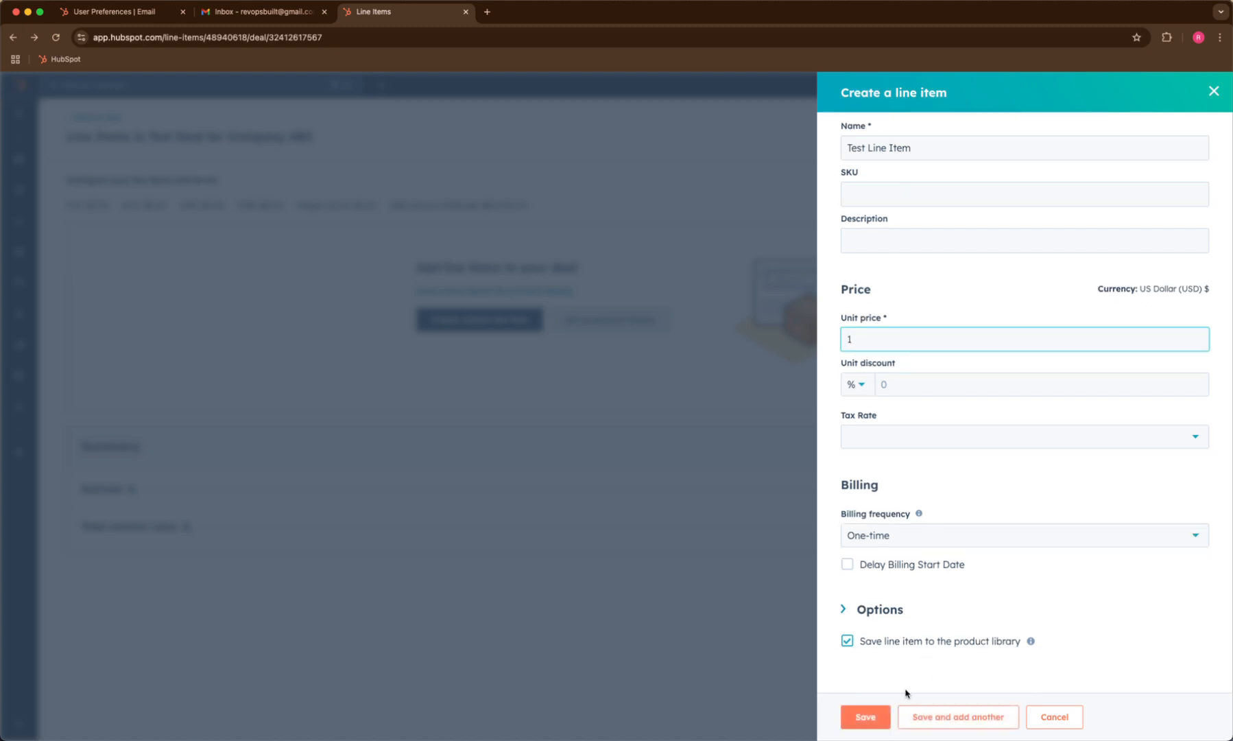
pyautogui.click(881, 642)
pyautogui.click(863, 716)
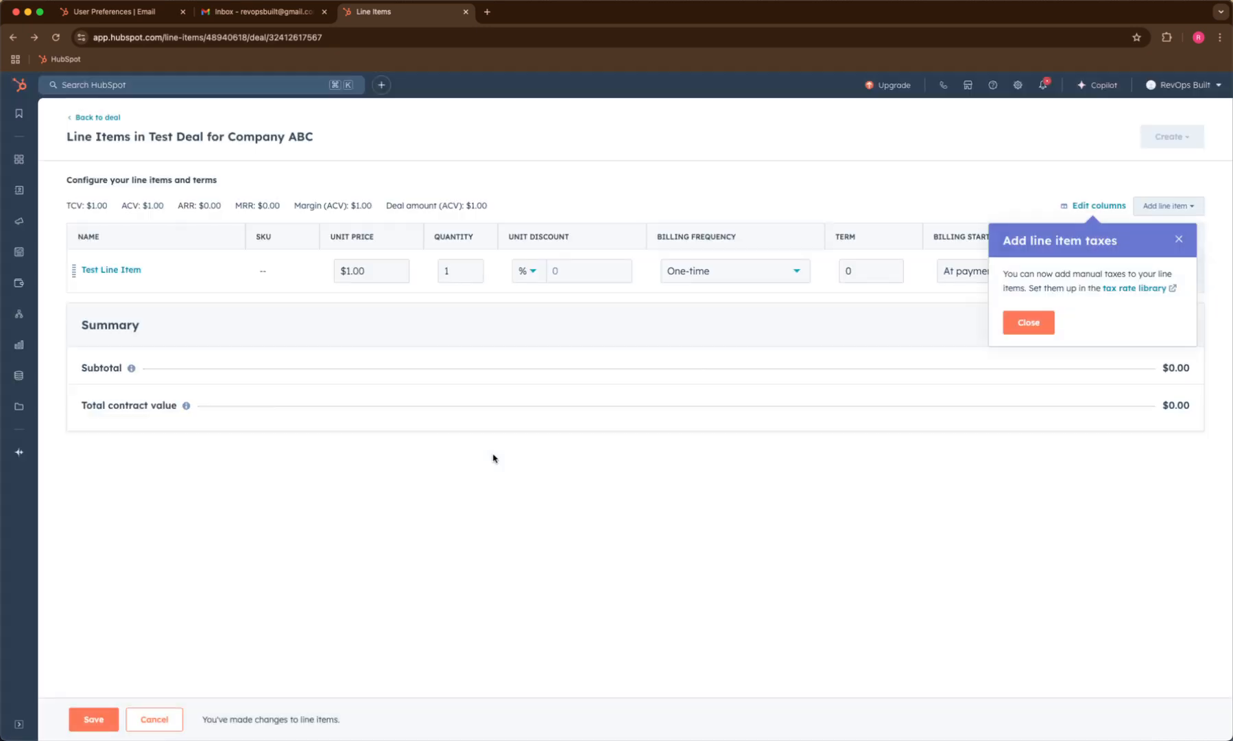
# Dismiss the line item taxes tip and set Test Line Item's billing frequency to Monthly.
pyautogui.click(1178, 240)
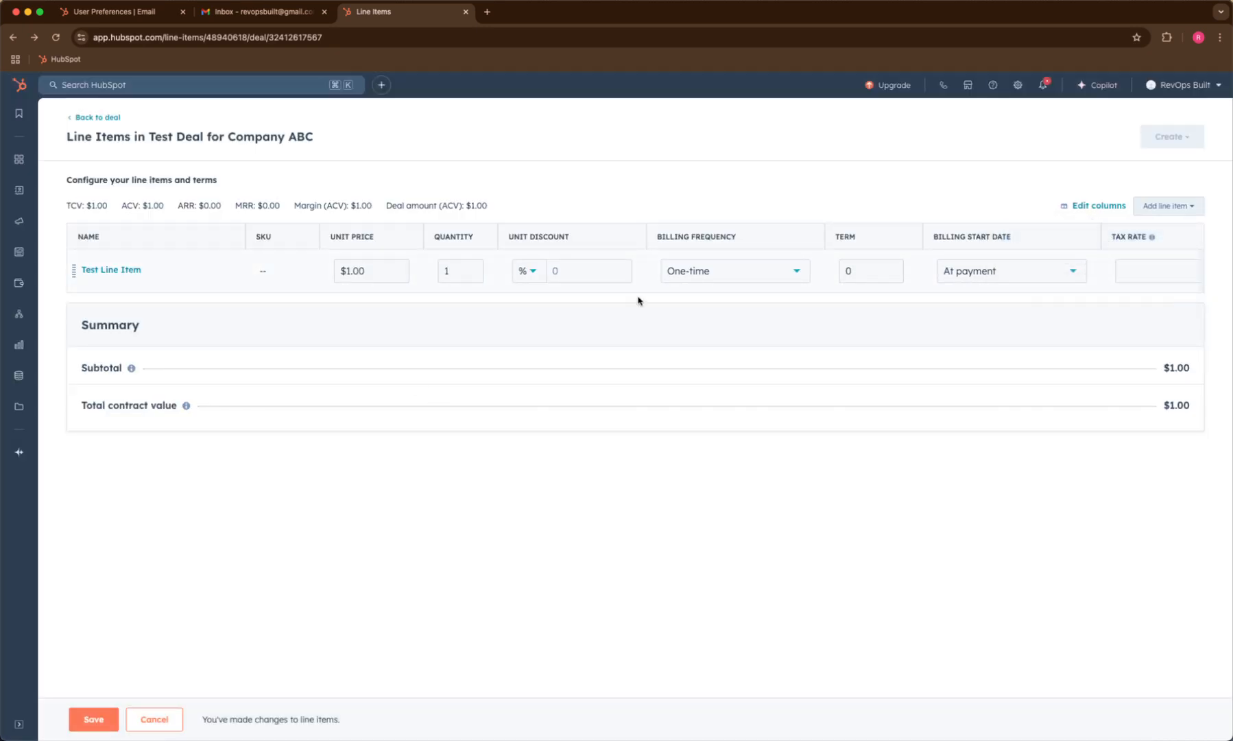
pyautogui.click(760, 274)
pyautogui.scroll(-1, 756, 338)
pyautogui.scroll(1, 757, 338)
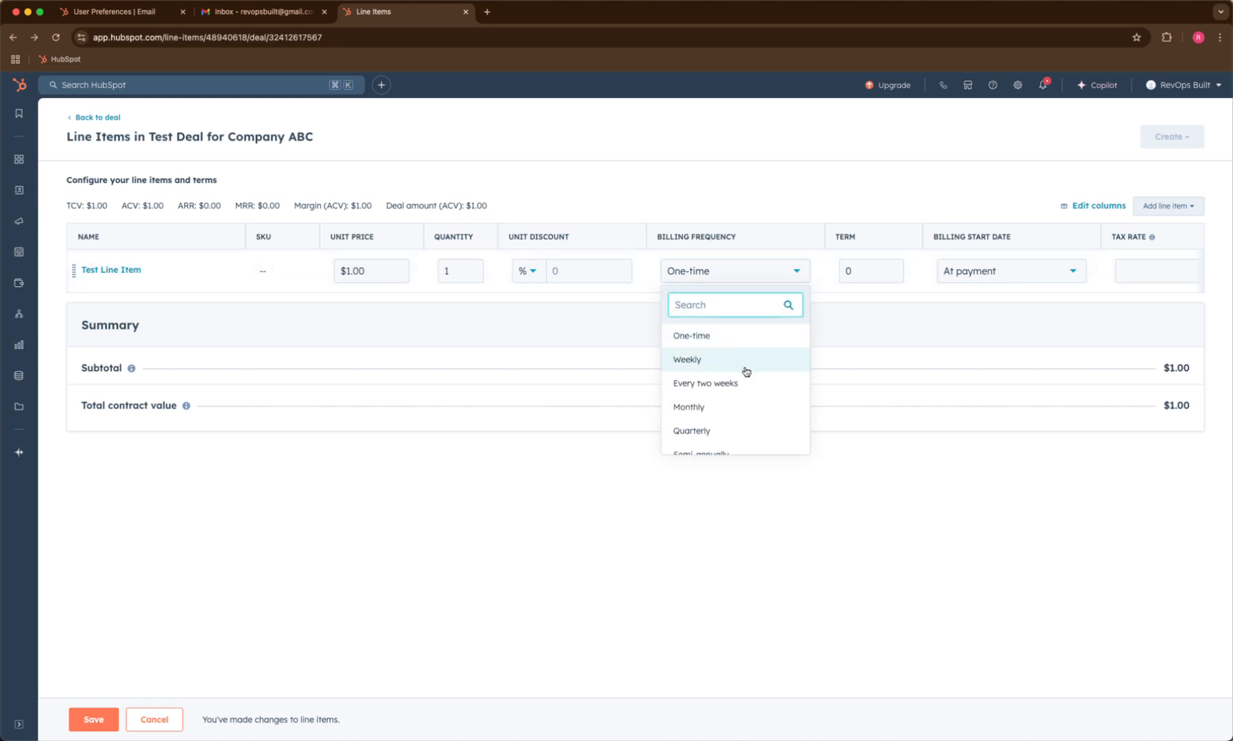
pyautogui.scroll(-3, 744, 371)
pyautogui.scroll(1, 744, 371)
pyautogui.click(709, 356)
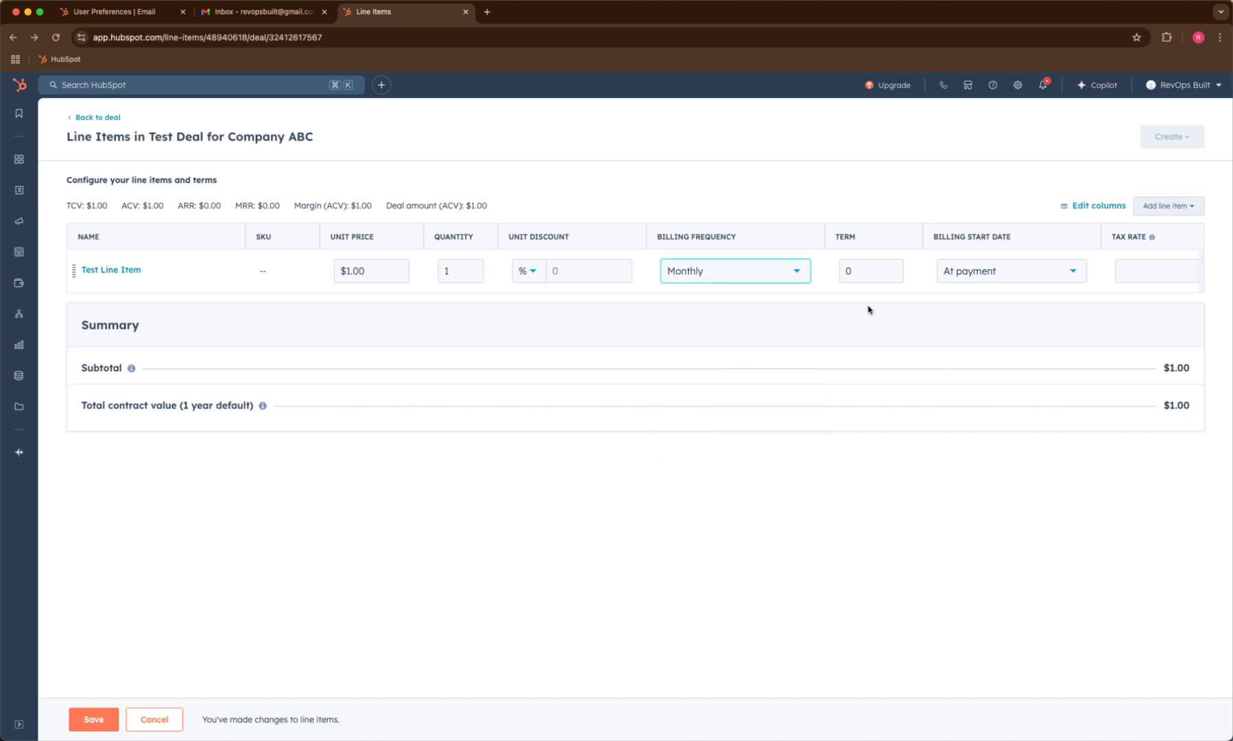
# Set Test Line Item's term to 12 months.
pyautogui.click(871, 268)
pyautogui.write('12')
pyautogui.click(869, 336)
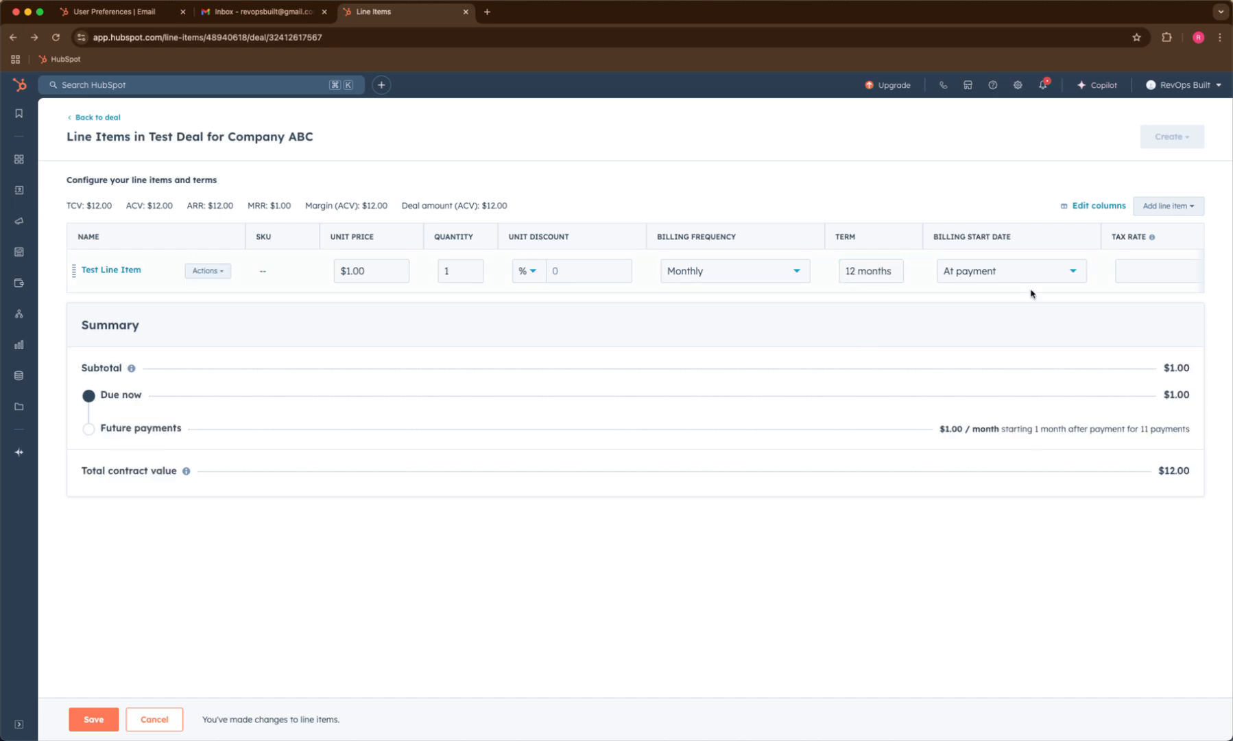
# Look at the line item's billing start date options and tax rate, and check the total contract value in the summary.
pyautogui.hscroll(3, 1029, 291)
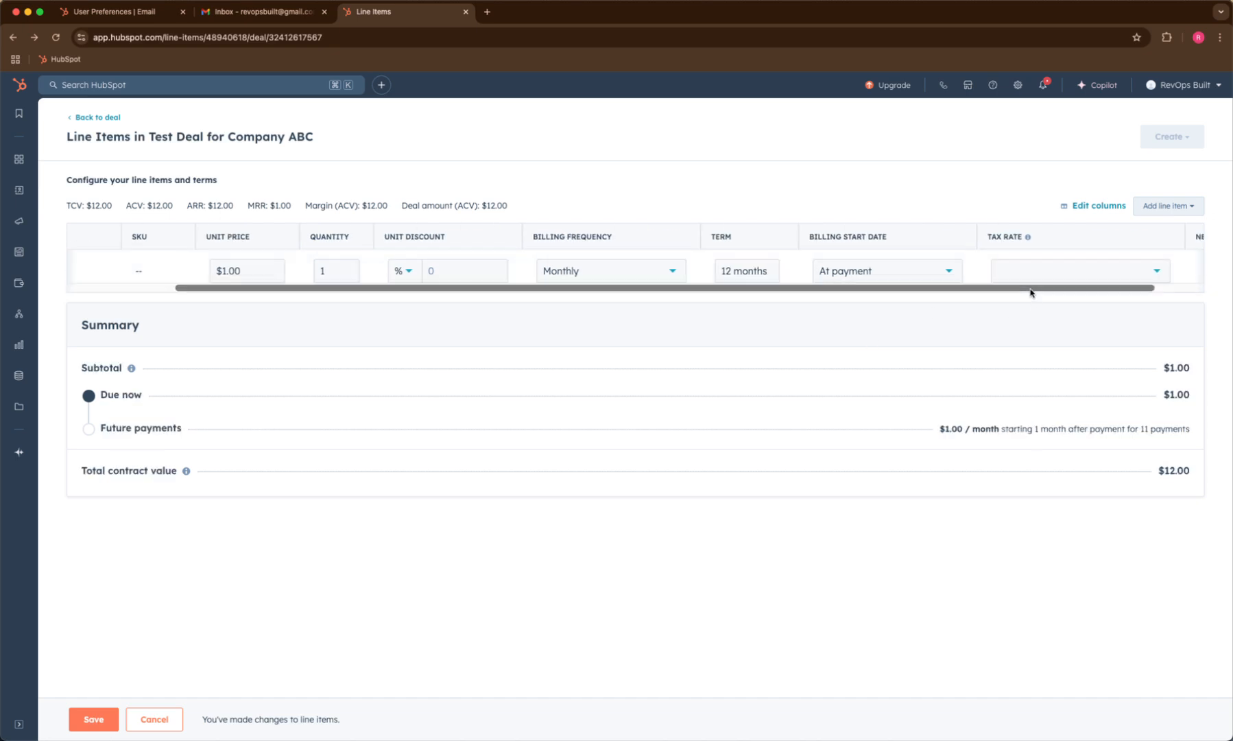
pyautogui.click(926, 274)
pyautogui.click(925, 275)
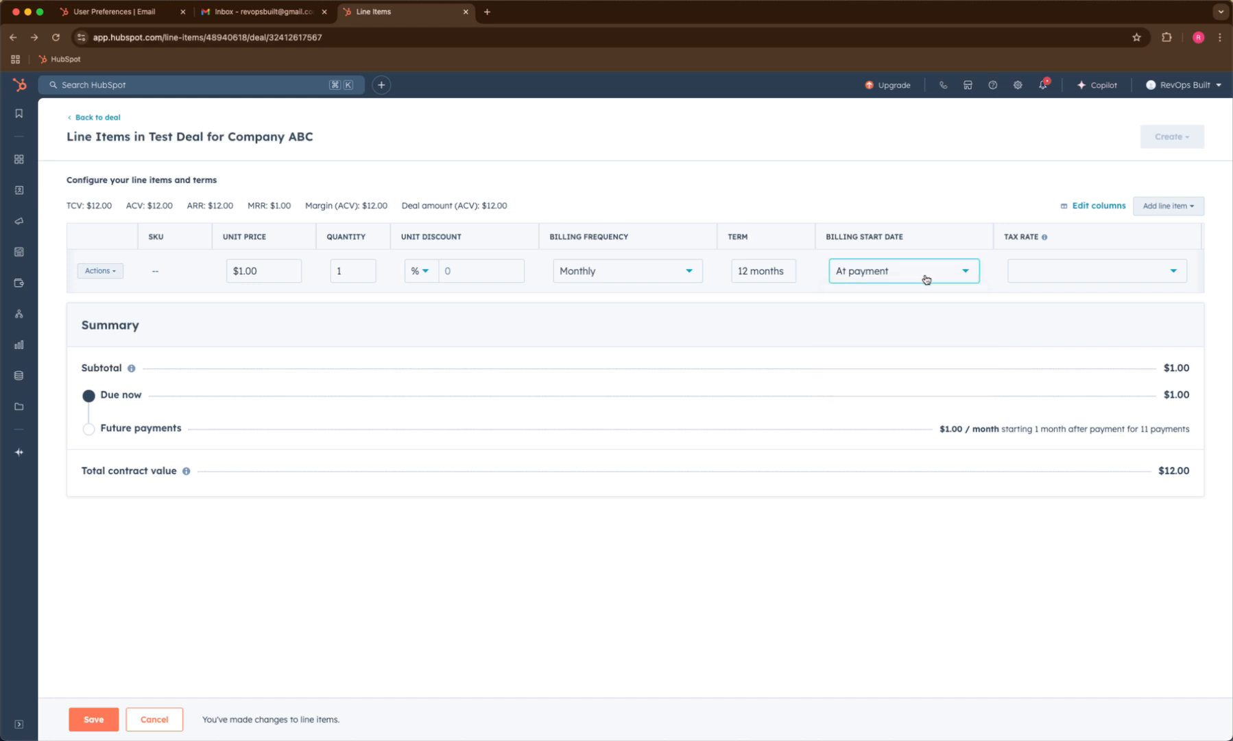
pyautogui.hscroll(-3, 393, 285)
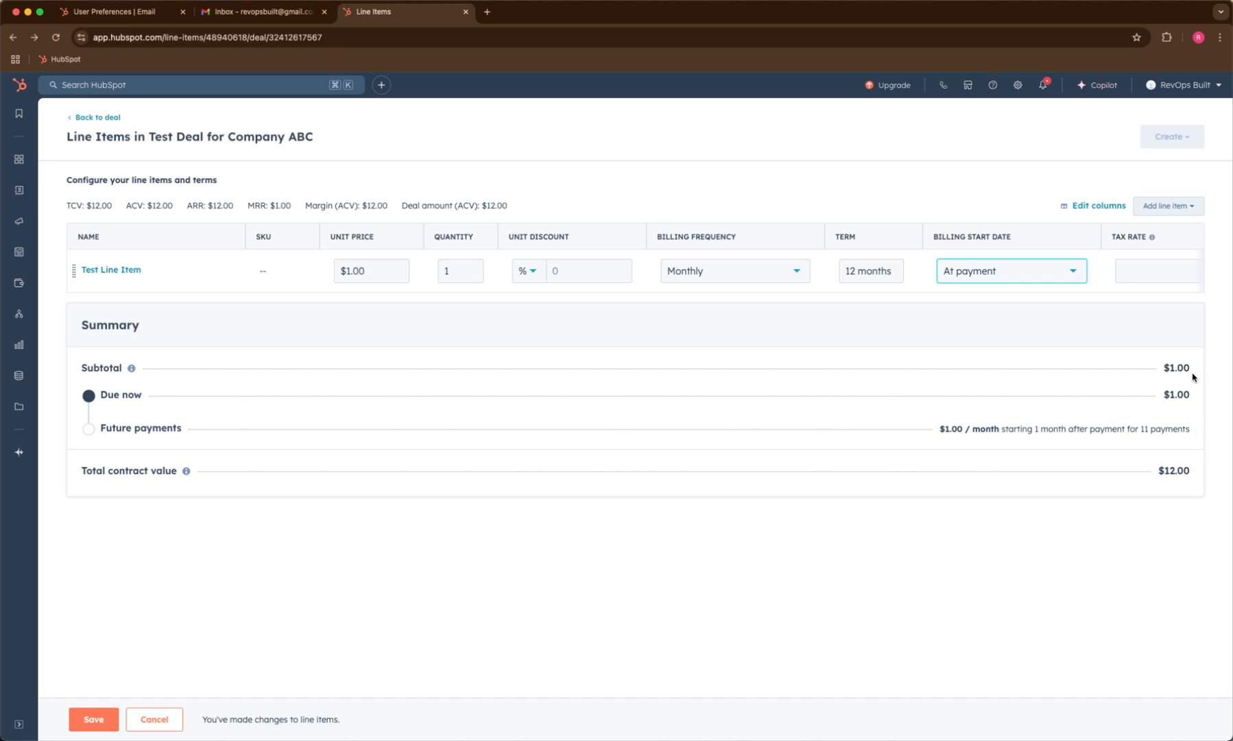
pyautogui.moveTo(396, 260)
pyautogui.moveTo(1162, 474); pyautogui.dragTo(1208, 476)
pyautogui.click(575, 606)
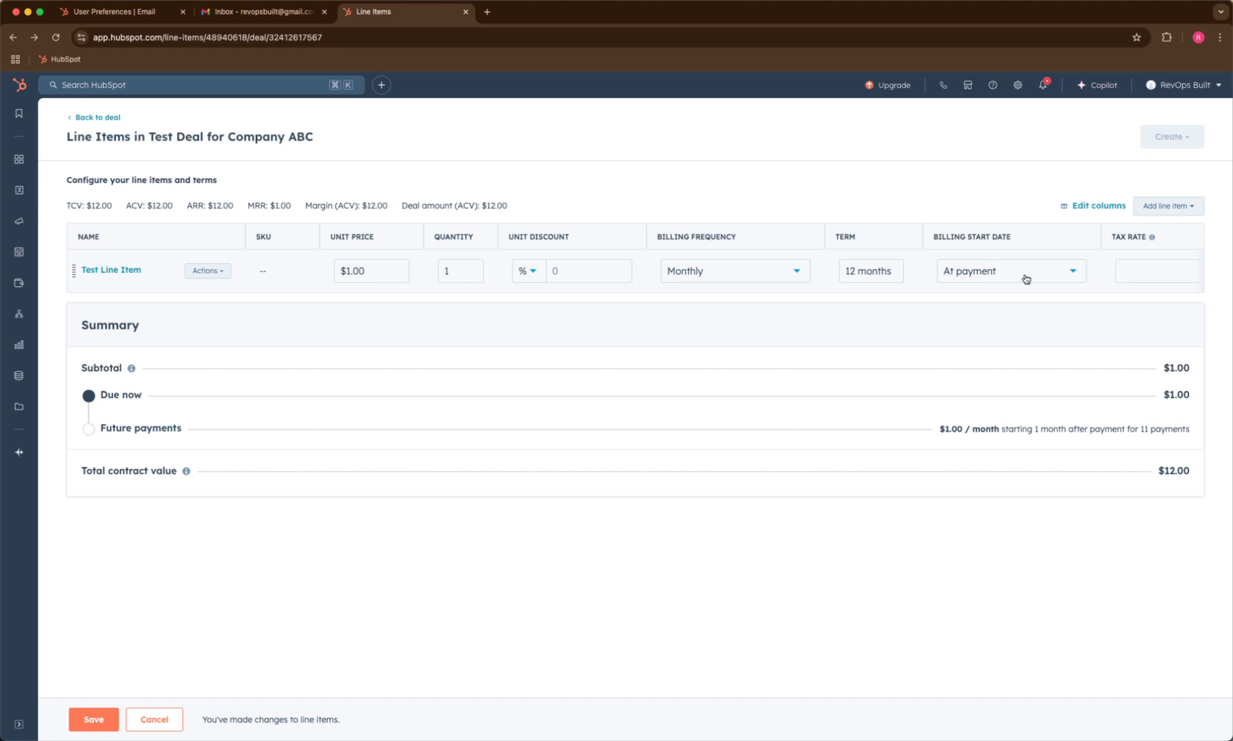
# Save the line item changes, update the deal amount to $12, and return to the deal record.
pyautogui.click(94, 720)
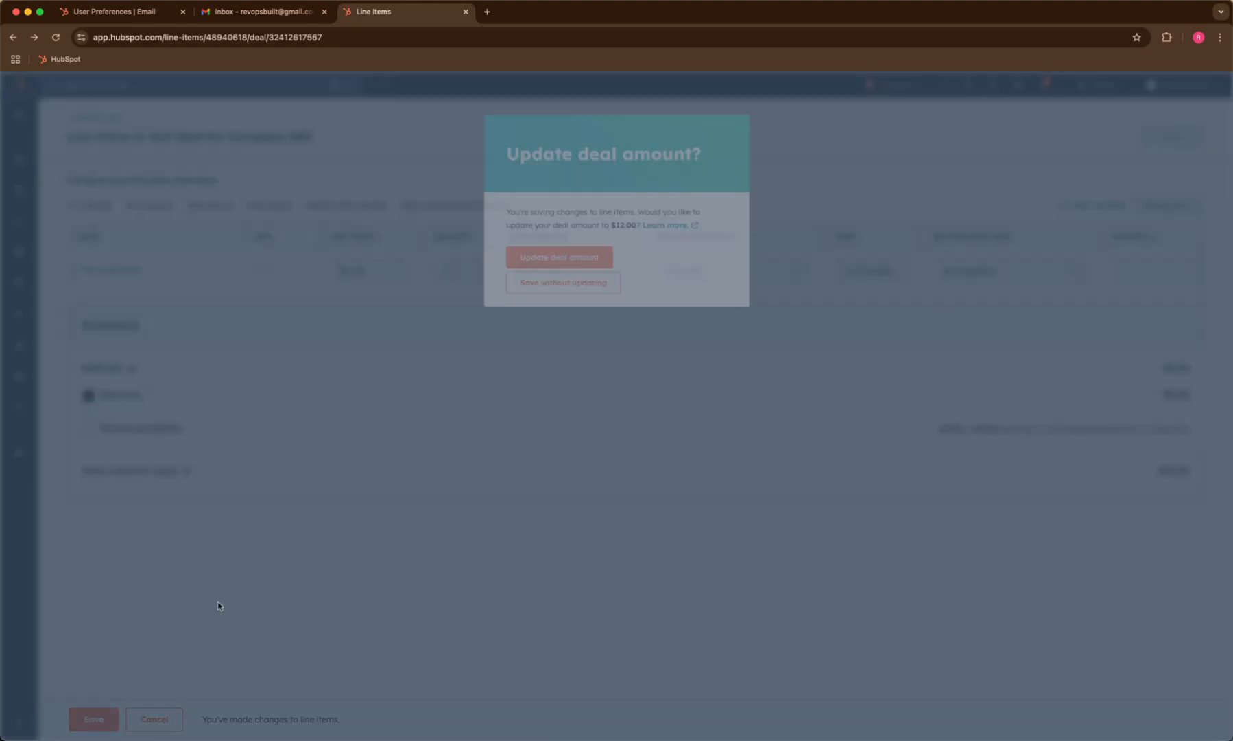
pyautogui.click(567, 268)
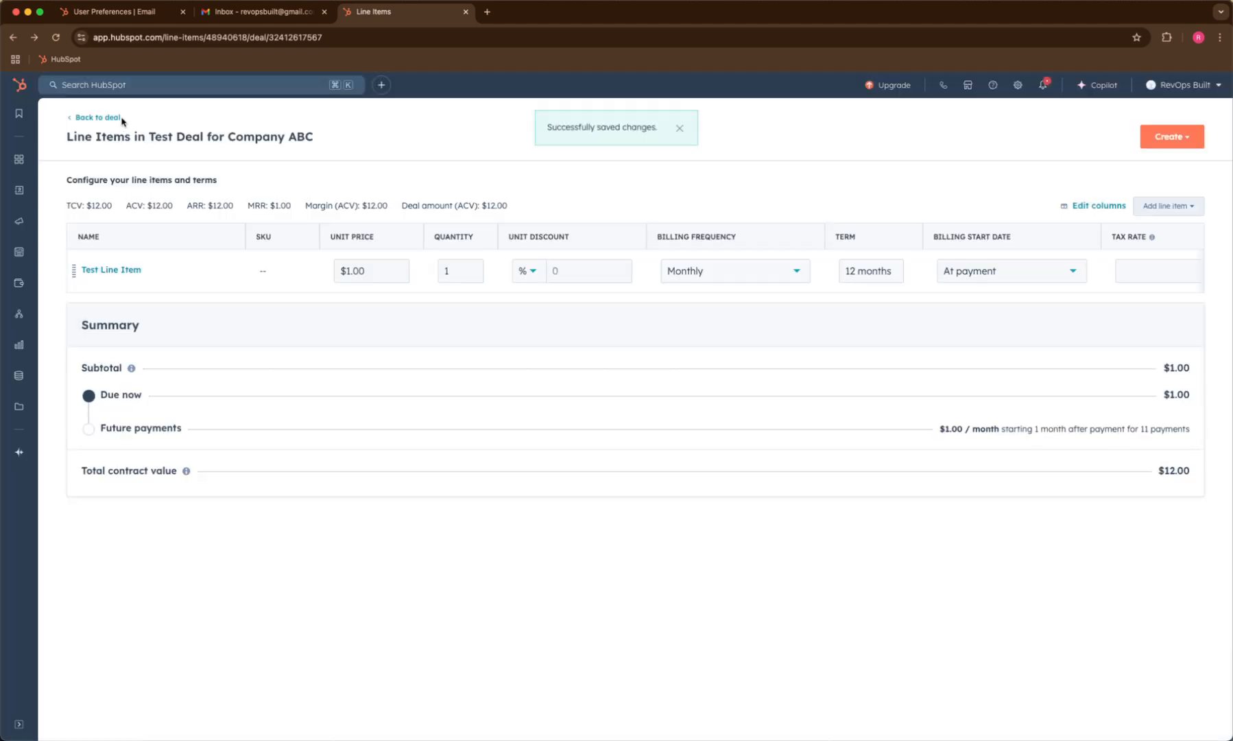
pyautogui.click(120, 118)
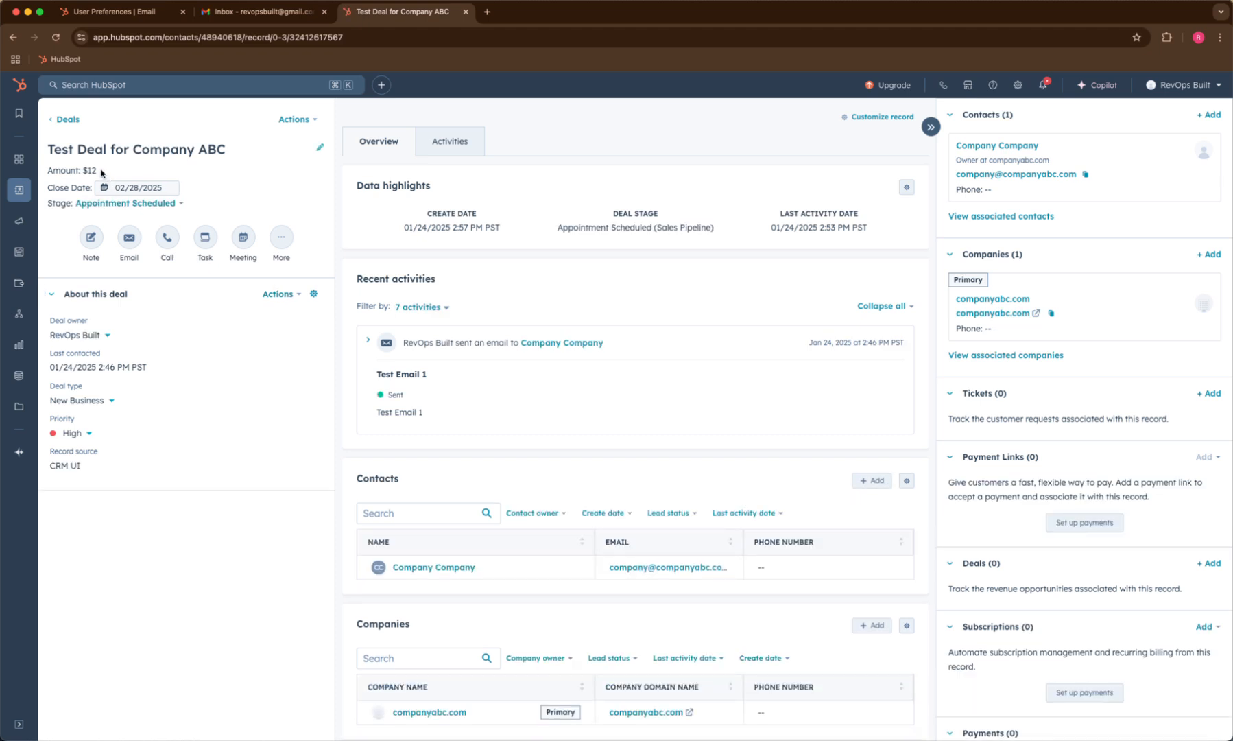
# Examine the deal's amount, its line items section and the rest of the record's overview.
pyautogui.moveTo(85, 172); pyautogui.dragTo(98, 173)
pyautogui.moveTo(105, 178); pyautogui.dragTo(81, 173)
pyautogui.scroll(-15, 1114, 546)
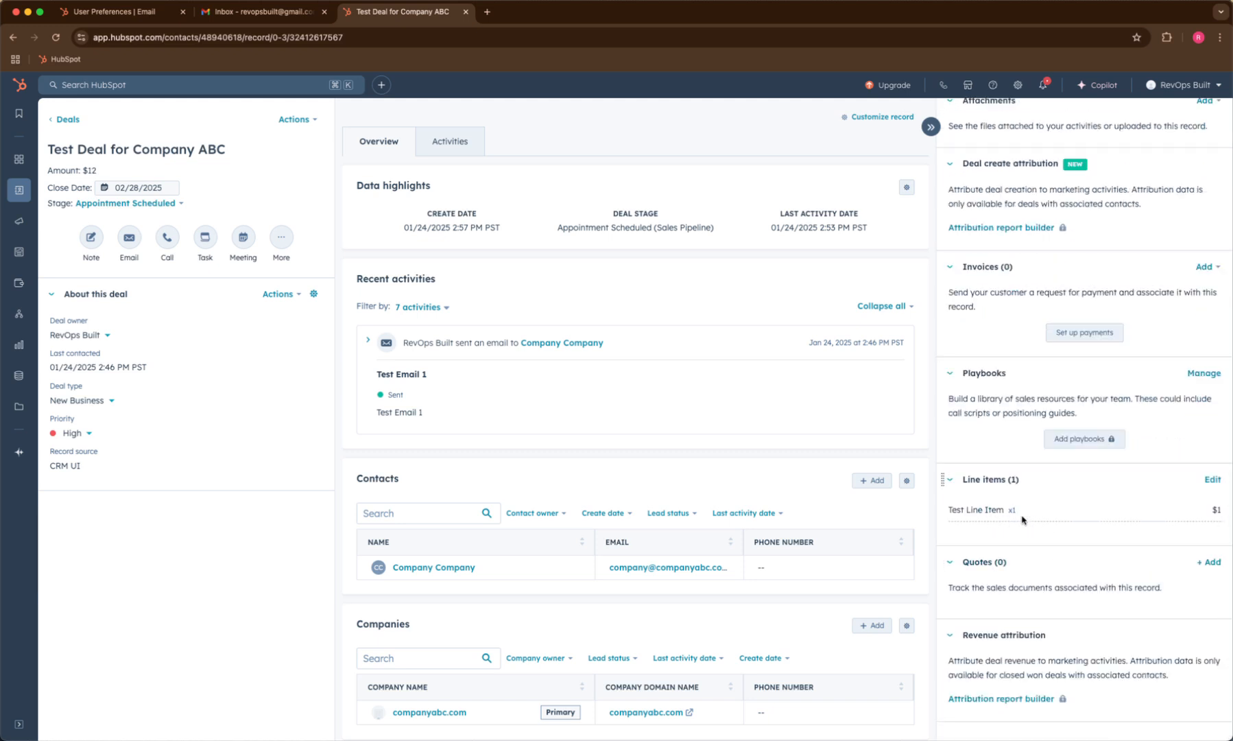
pyautogui.scroll(15, 1019, 505)
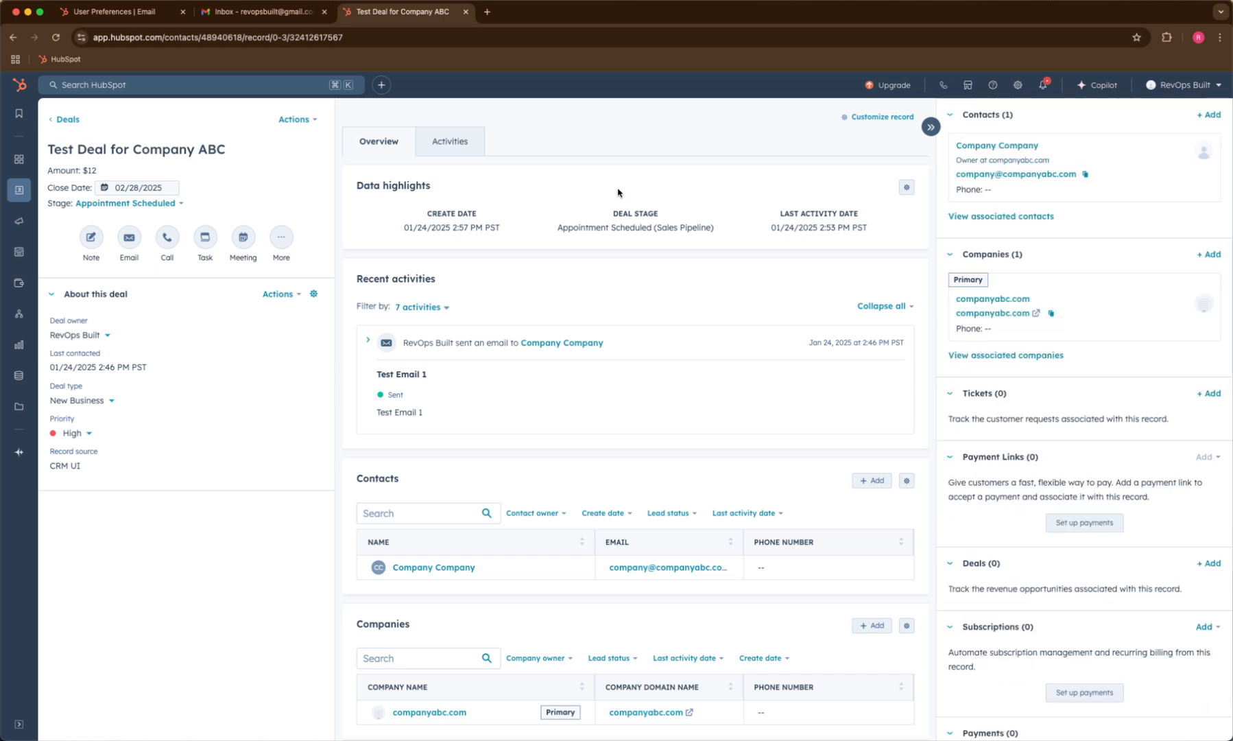
pyautogui.scroll(-8, 612, 363)
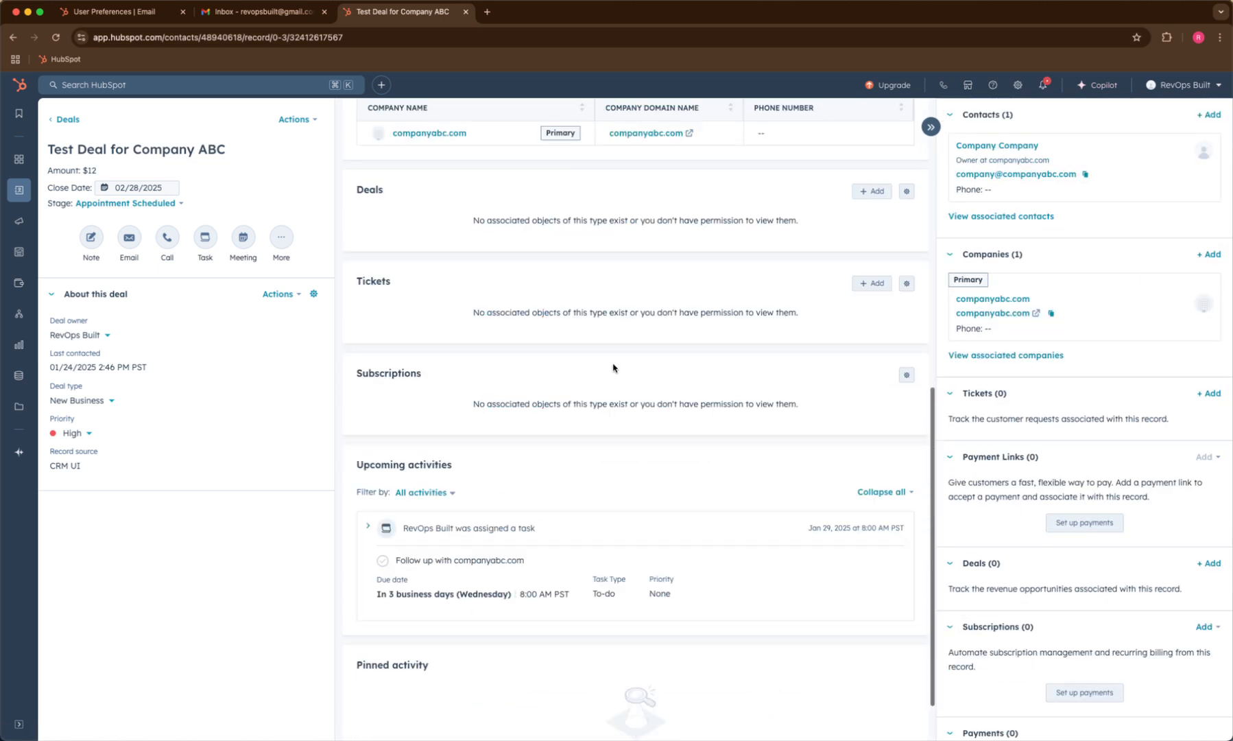
pyautogui.scroll(10, 490, 338)
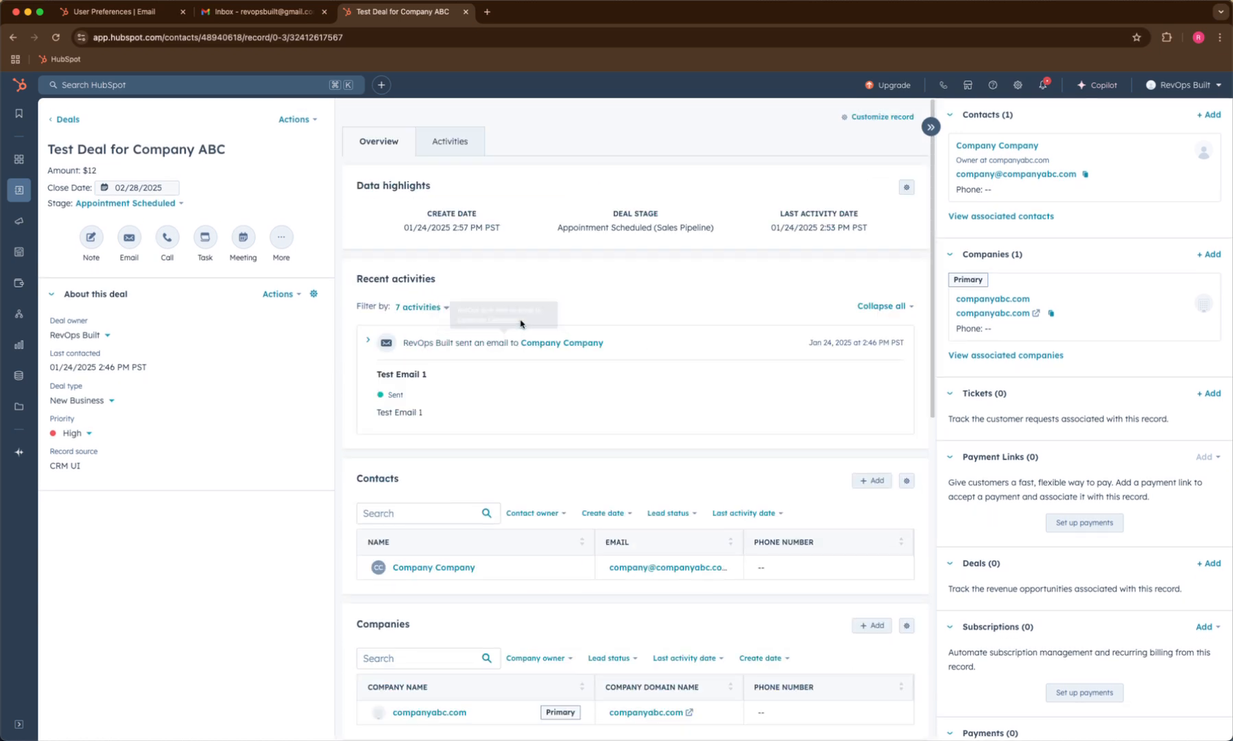
# Return to the list of all deals and display it as a board.
pyautogui.click(67, 123)
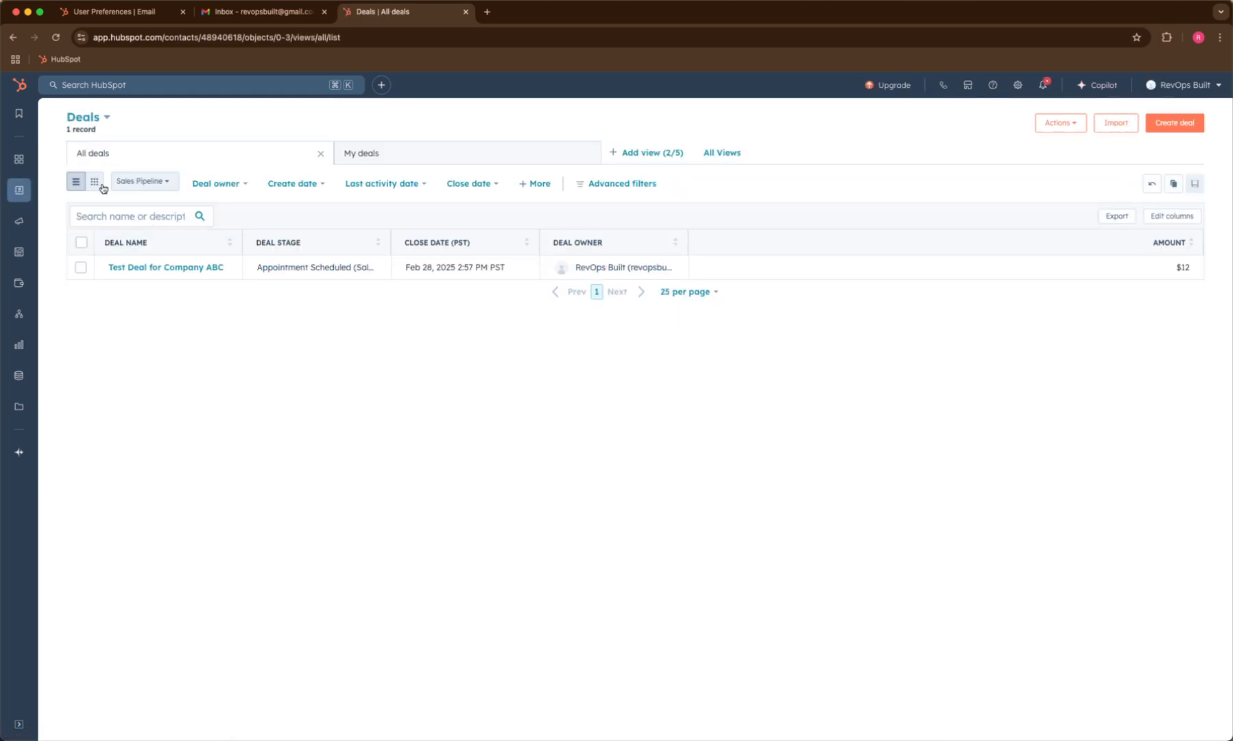
pyautogui.click(97, 183)
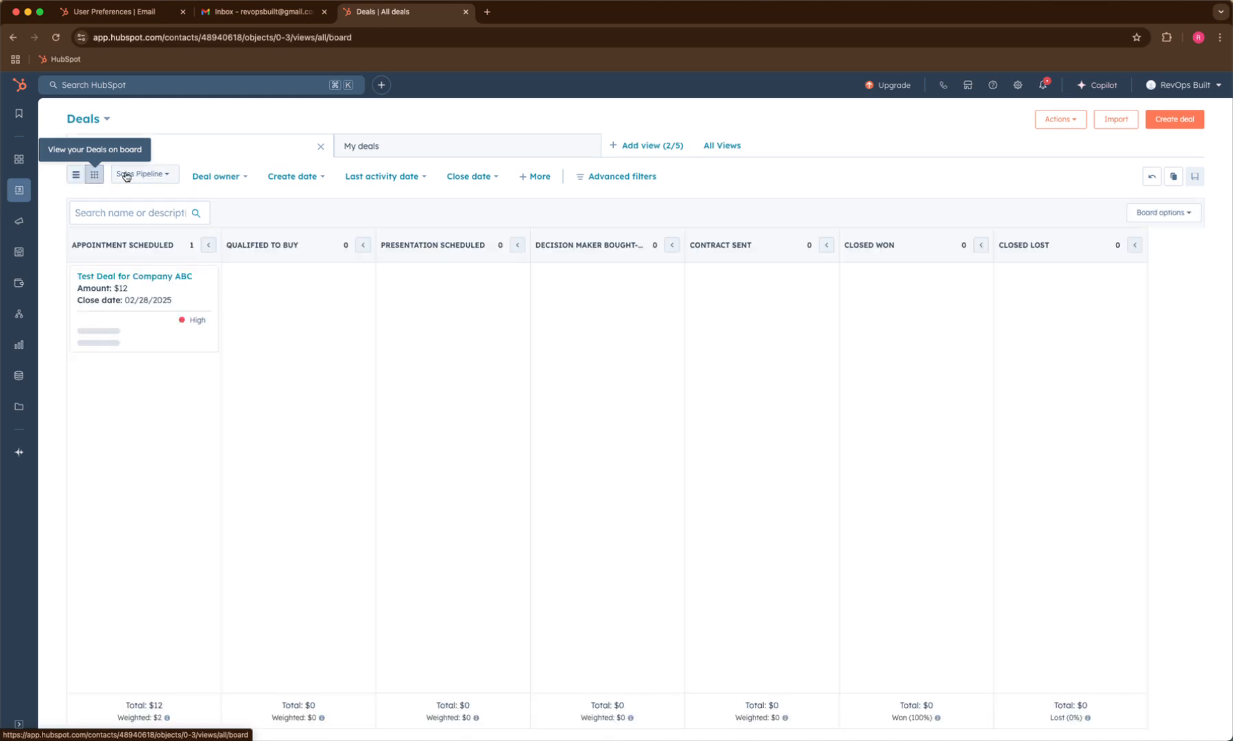